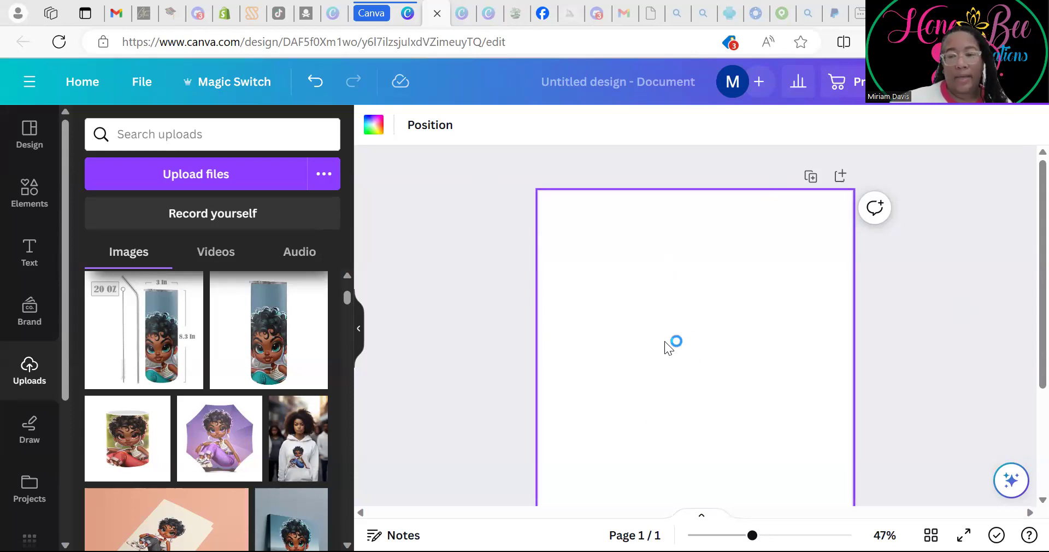
scroll(664, 344, down, 2)
scroll(656, 333, up, 1)
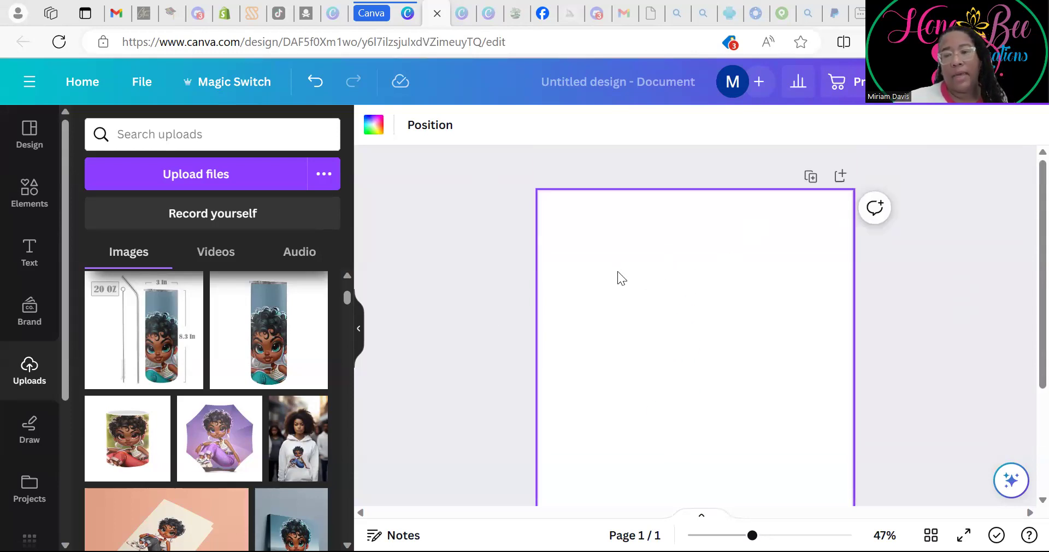
scroll(601, 246, down, 1)
scroll(637, 306, up, 1)
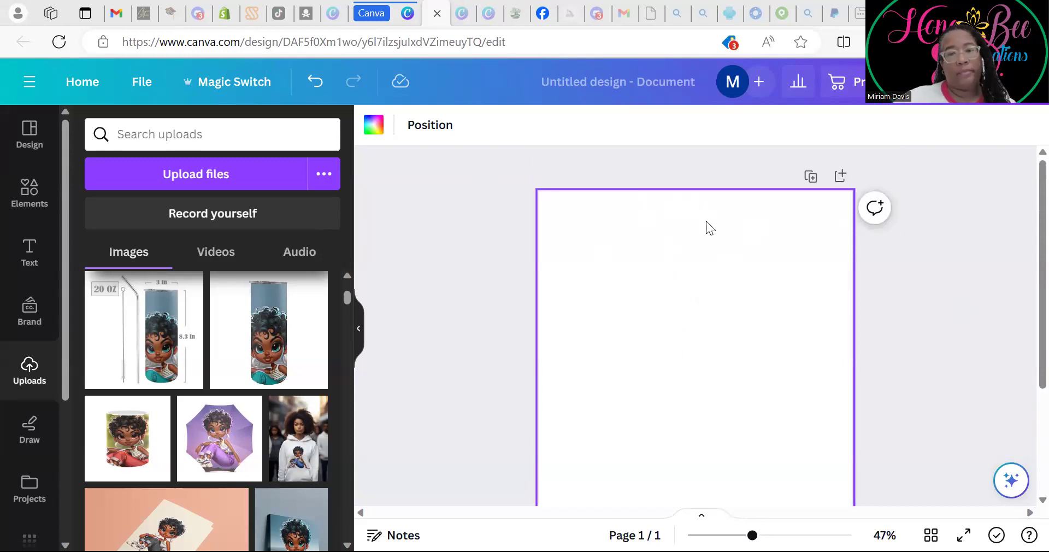
scroll(637, 314, down, 2)
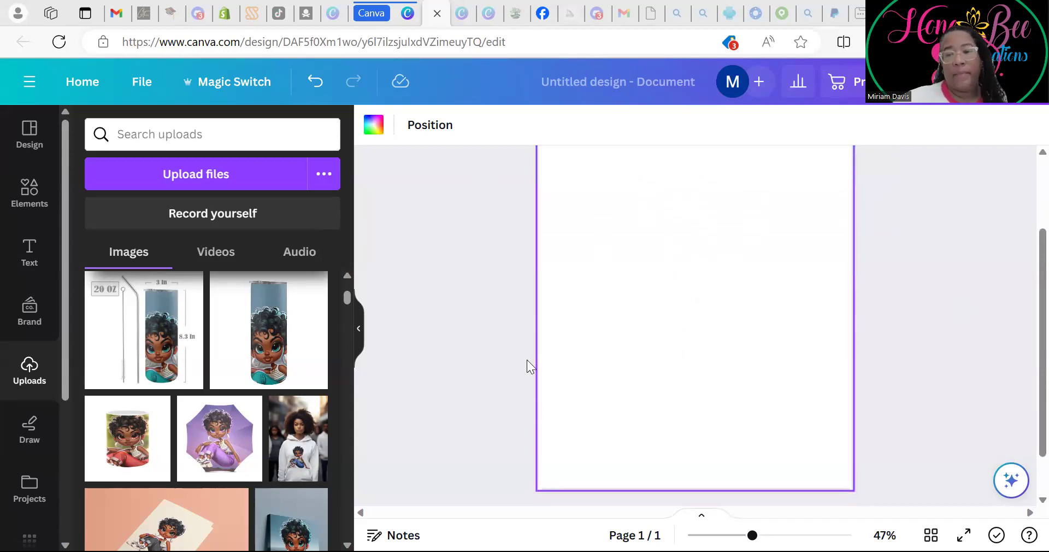
Find the uploaded white-background image of the woman in profile with a purple ribbon and flowers and place it on the blank page.
scroll(246, 383, down, 6)
scroll(245, 390, down, 15)
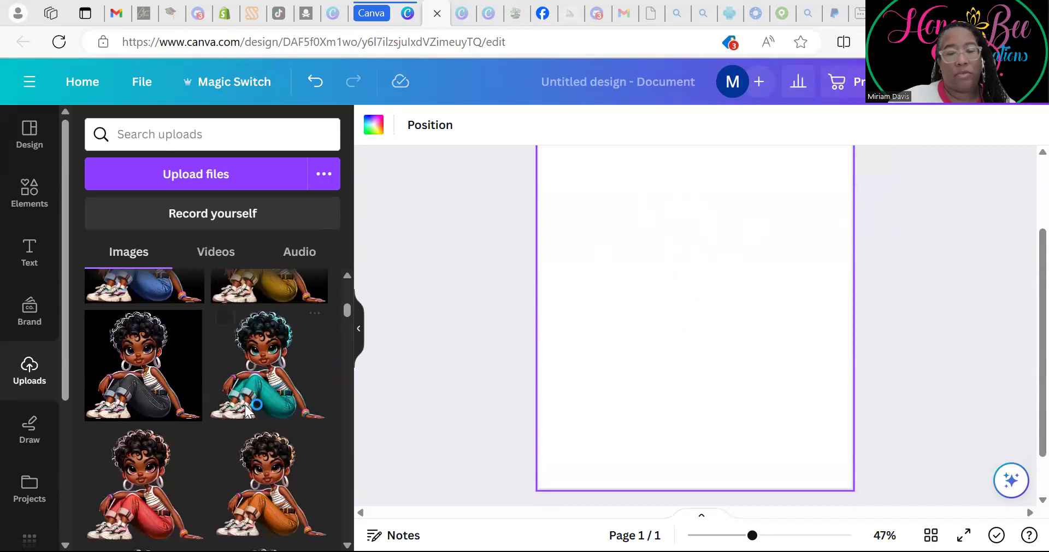
scroll(230, 419, down, 15)
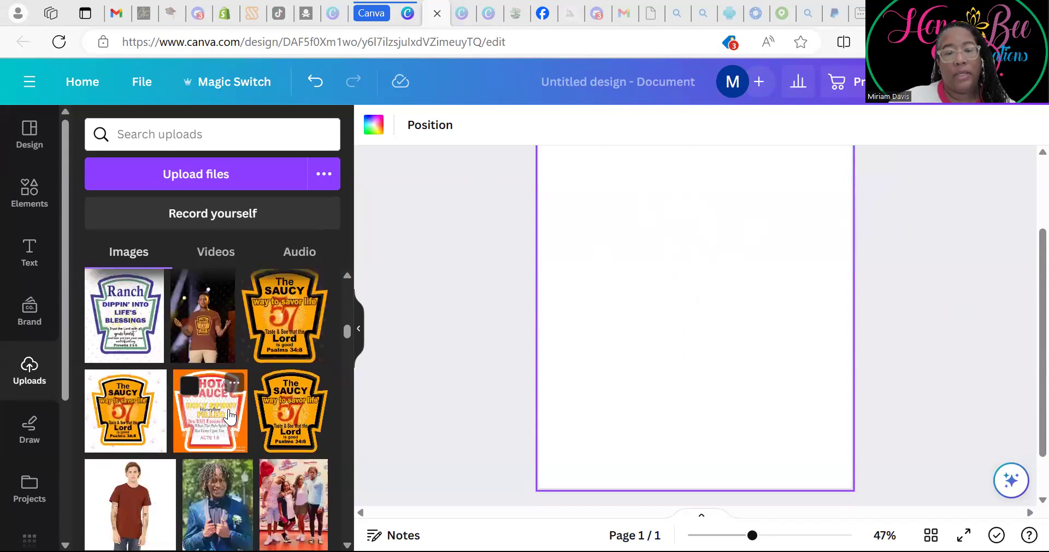
scroll(229, 394, down, 5)
scroll(241, 371, up, 1)
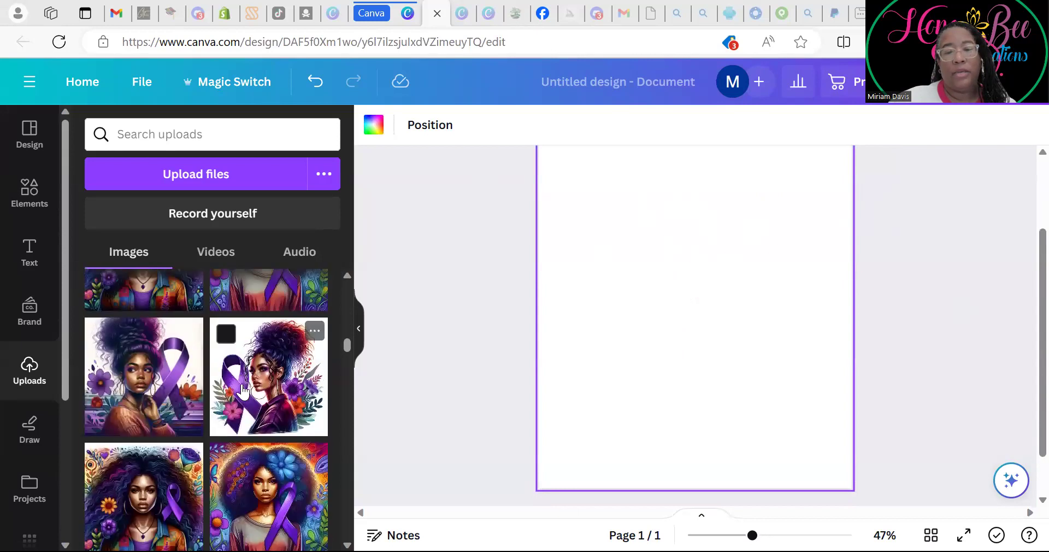
click(243, 391)
click(578, 434)
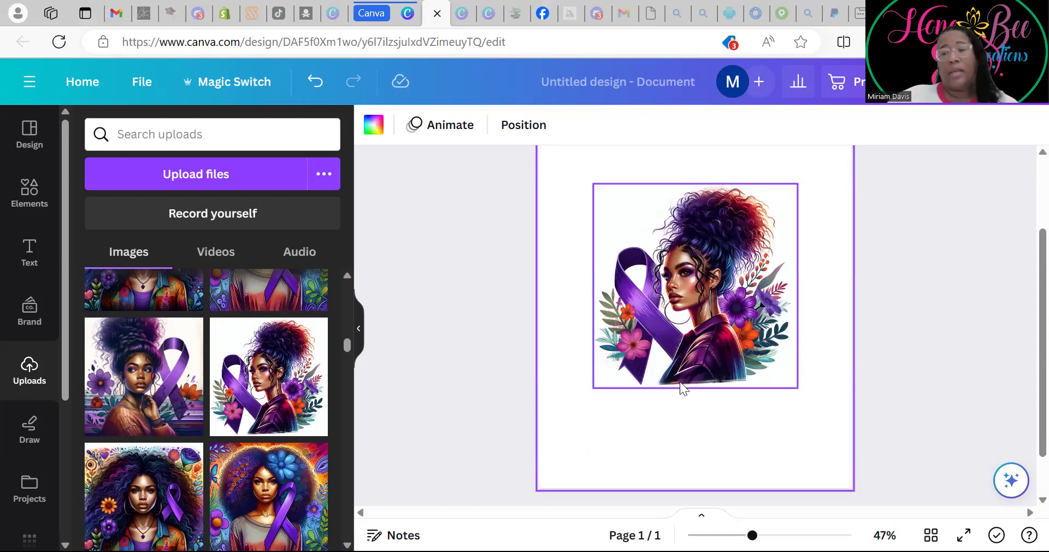
click(681, 336)
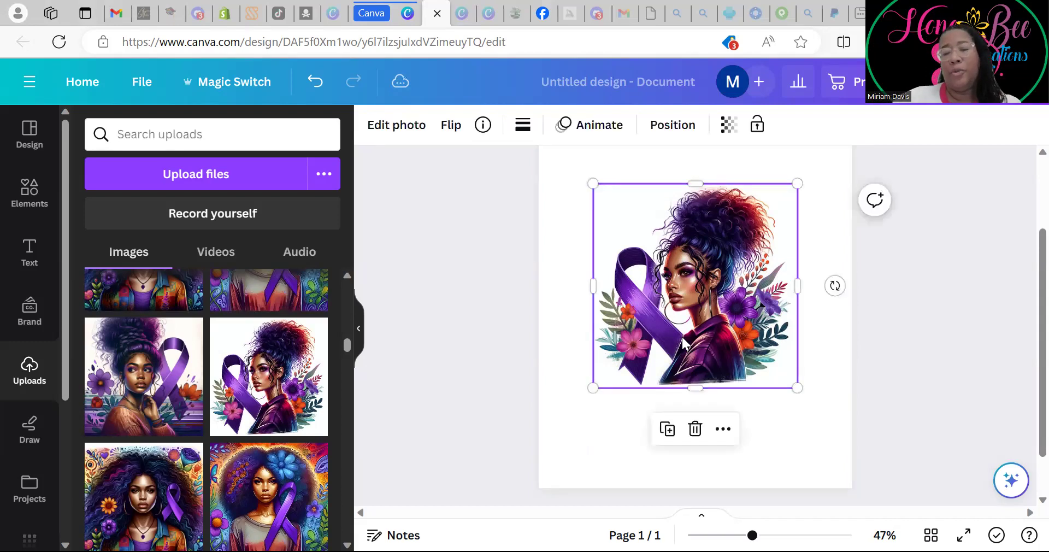
click(591, 414)
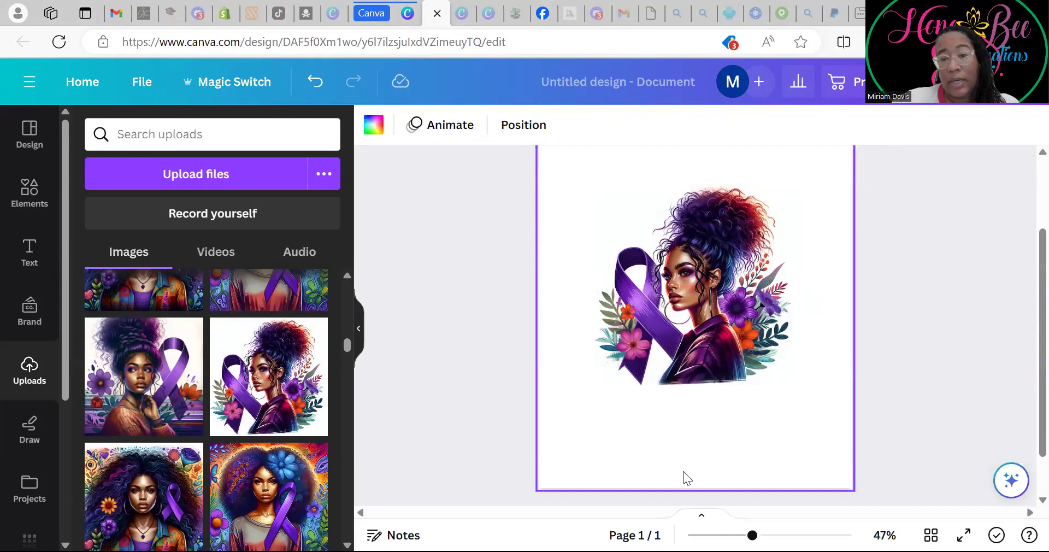
click(454, 437)
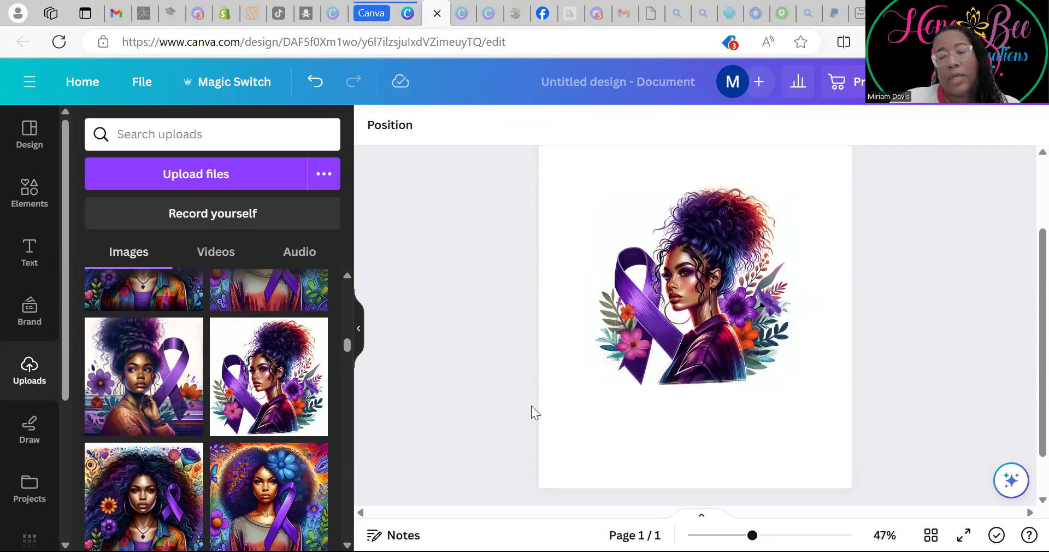
Set the page background to the near-black navy from the photo colors.
click(545, 235)
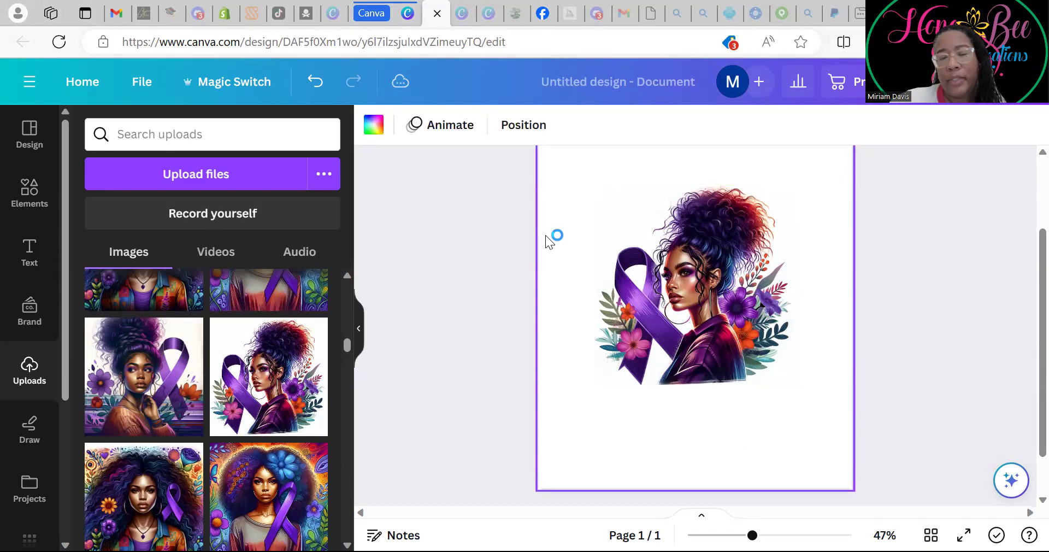
click(372, 129)
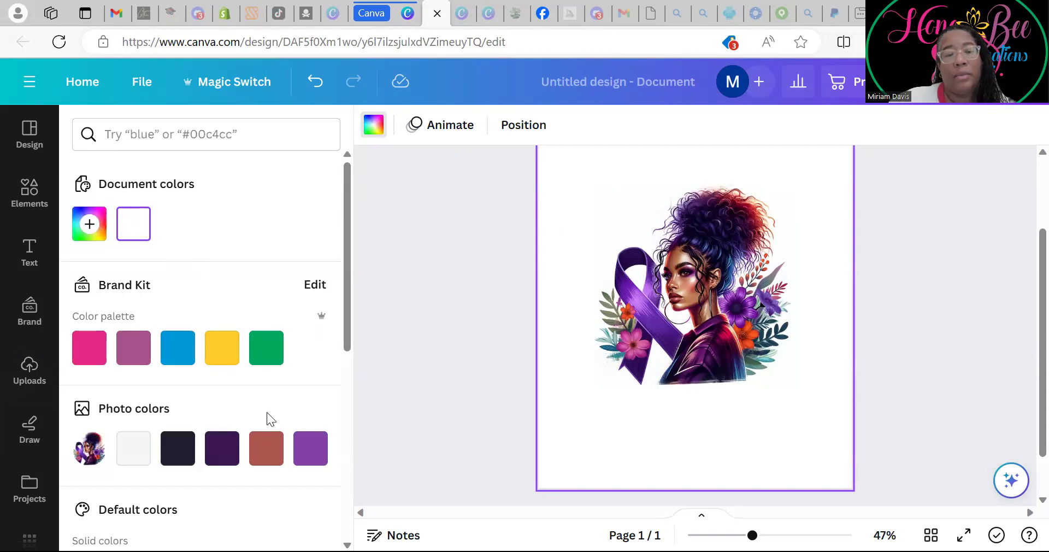
click(192, 466)
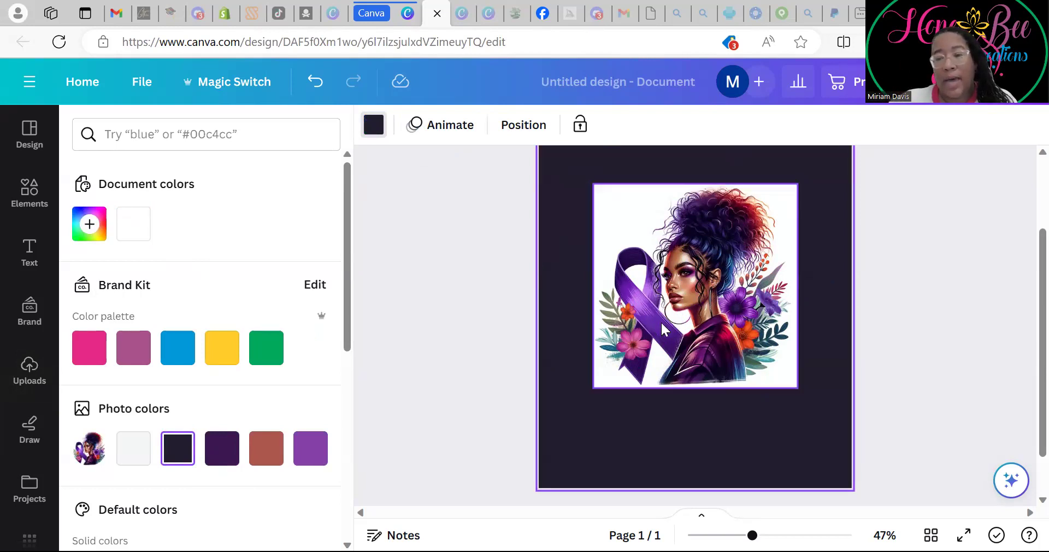
click(711, 323)
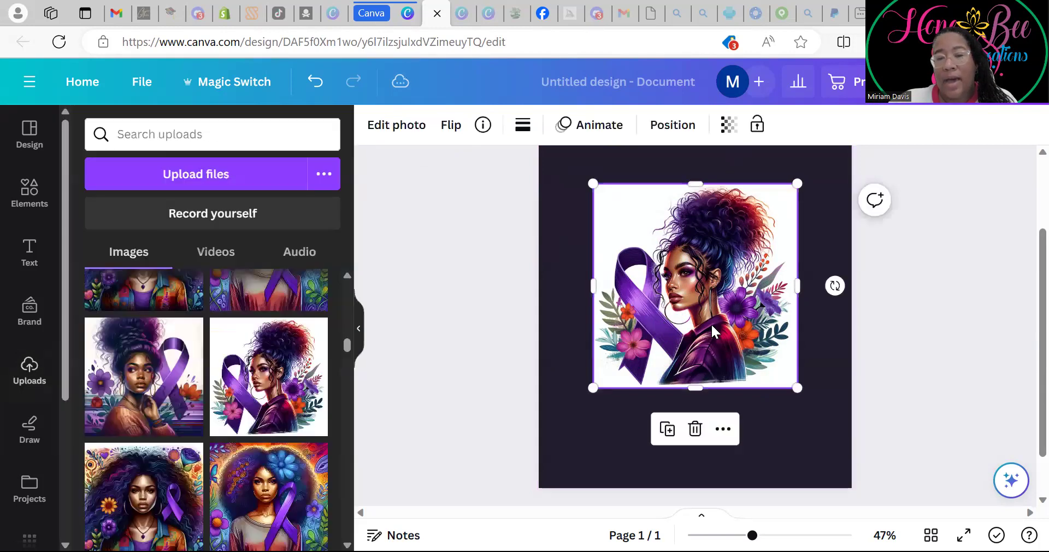
click(563, 415)
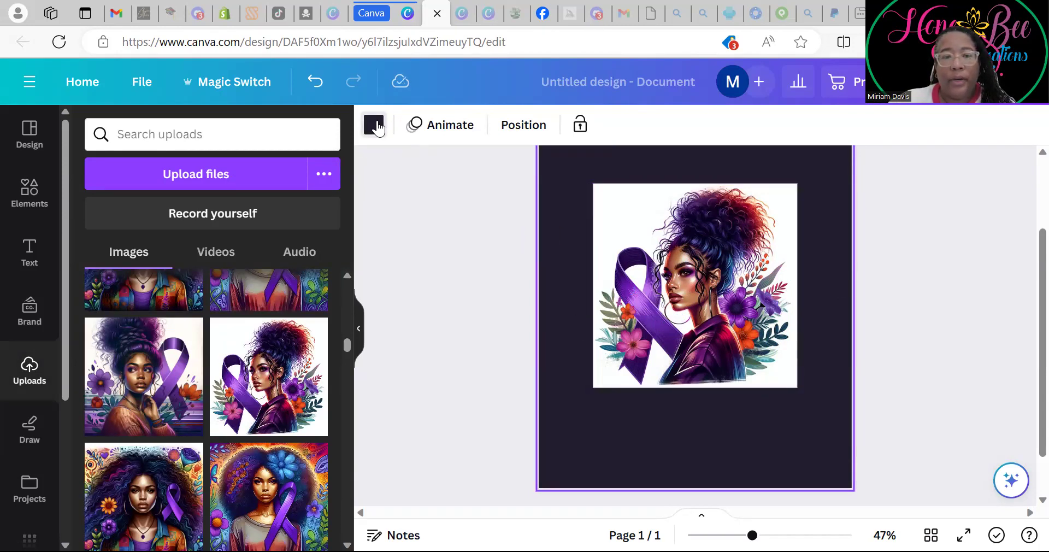
click(375, 126)
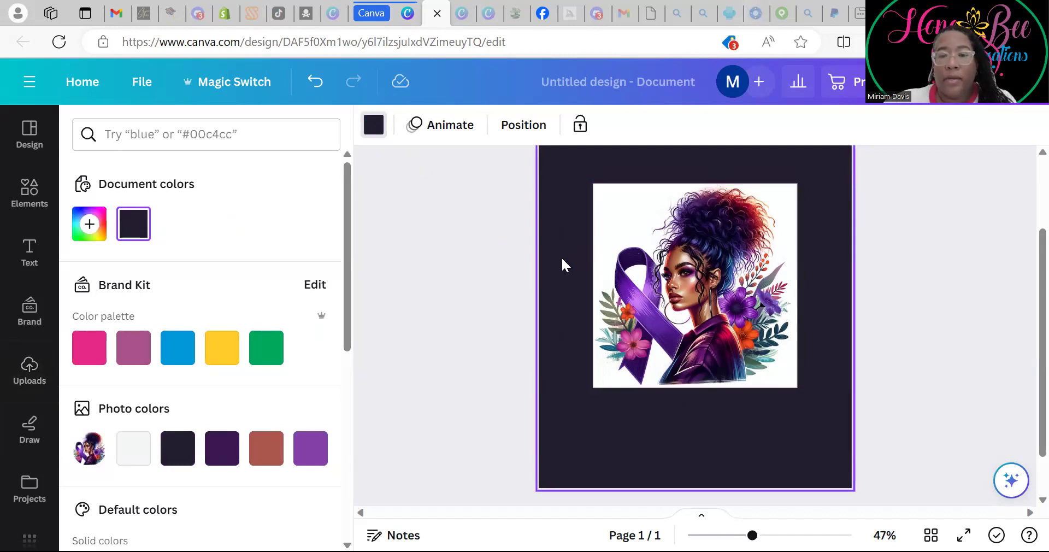
click(665, 274)
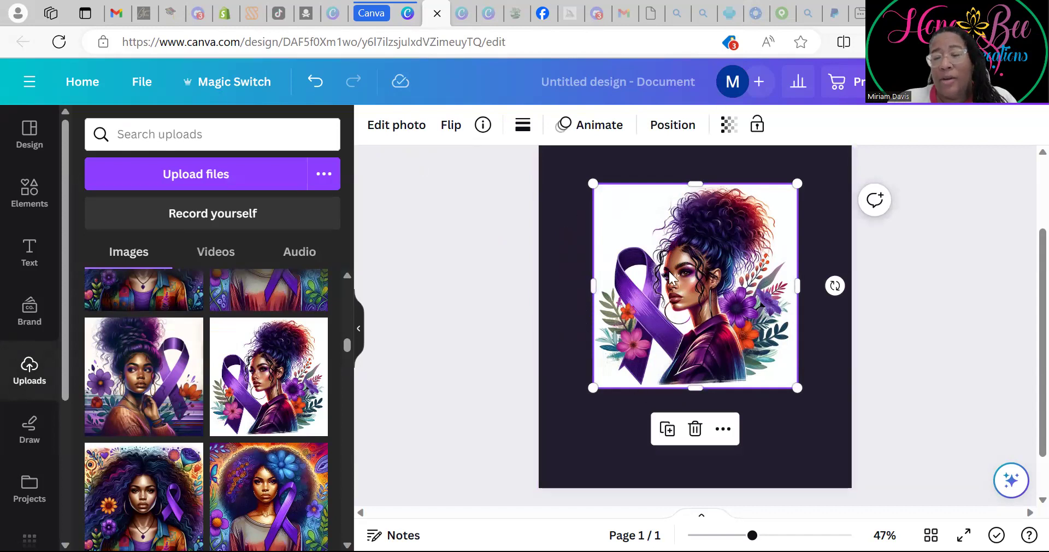
click(601, 440)
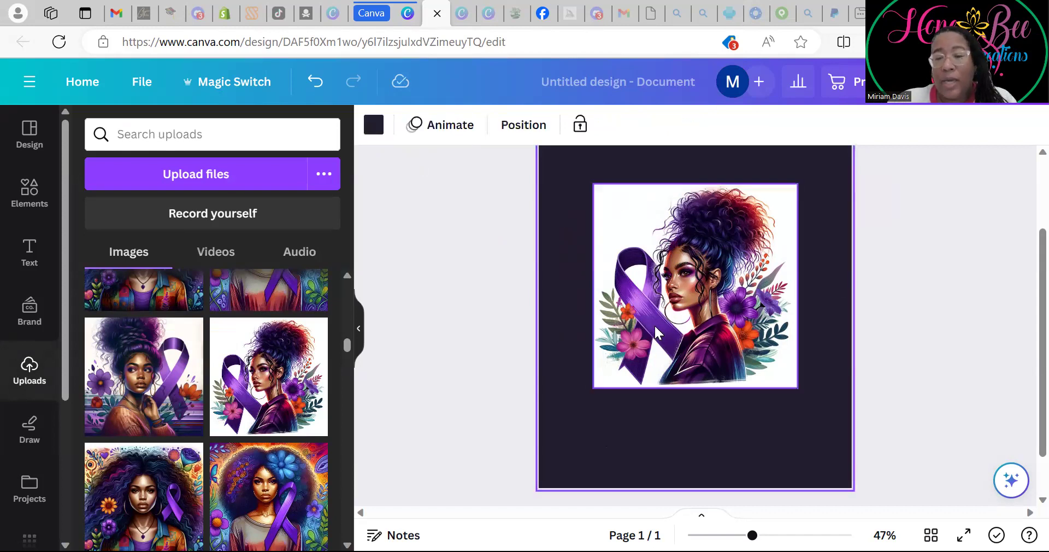
Remove the white background from the ribbon-woman image with BG Remover.
click(655, 327)
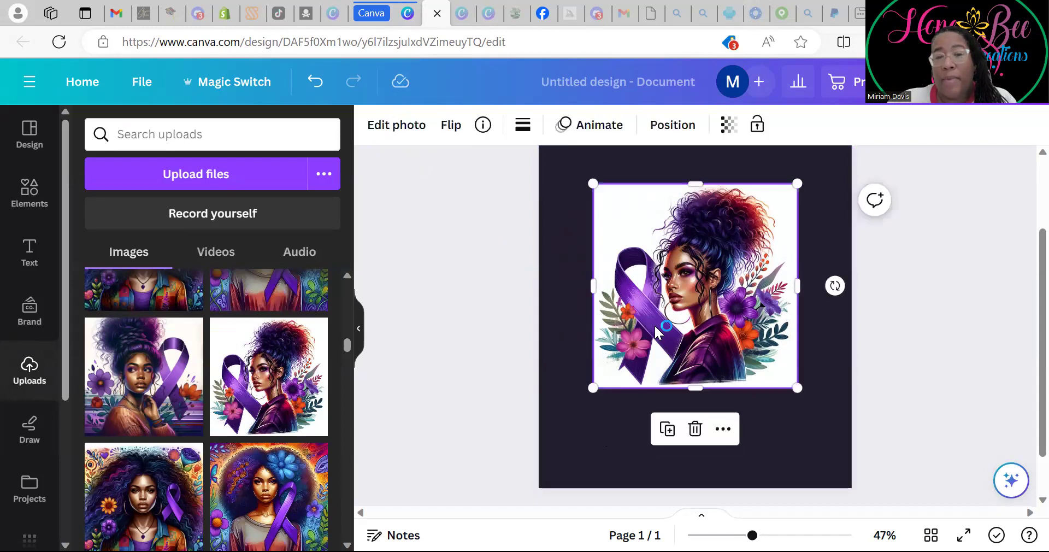
click(403, 136)
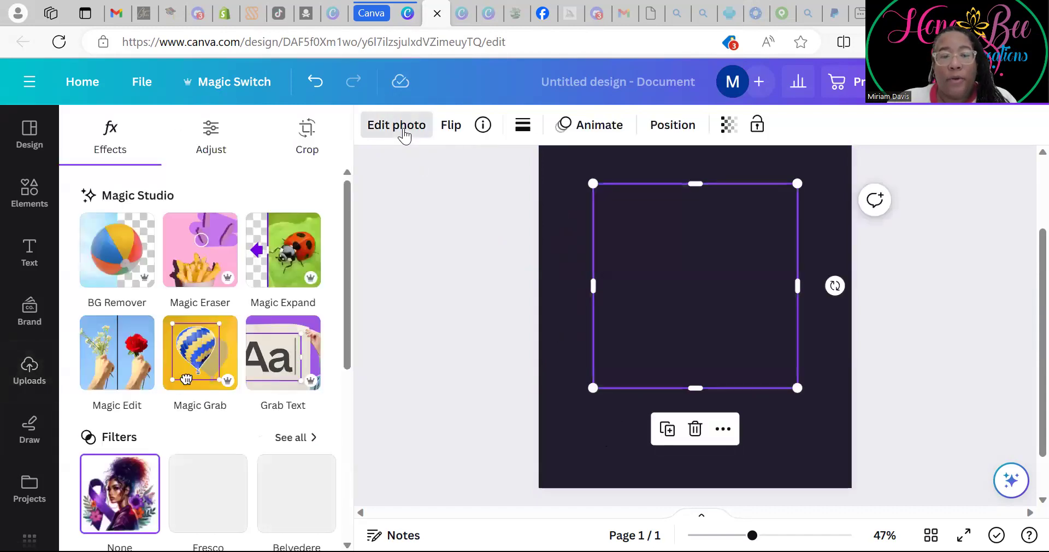
click(118, 254)
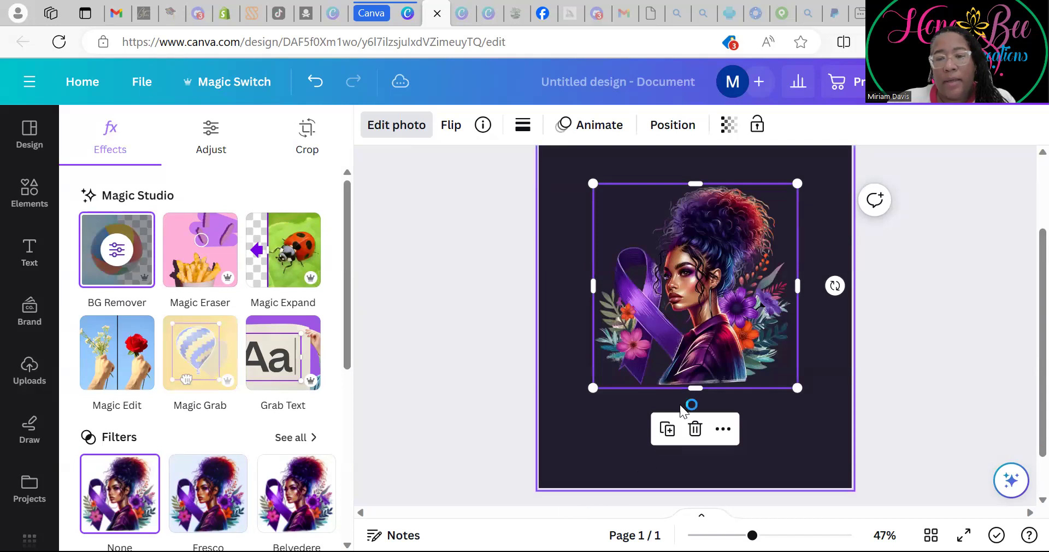
click(799, 438)
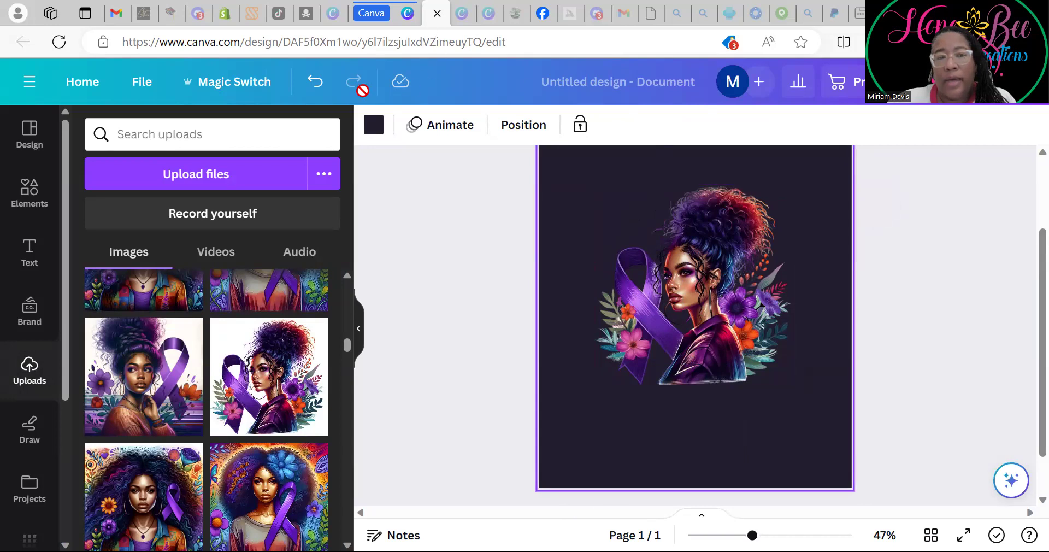
Undo the background removal, the dark page color and the placement of the image.
click(693, 257)
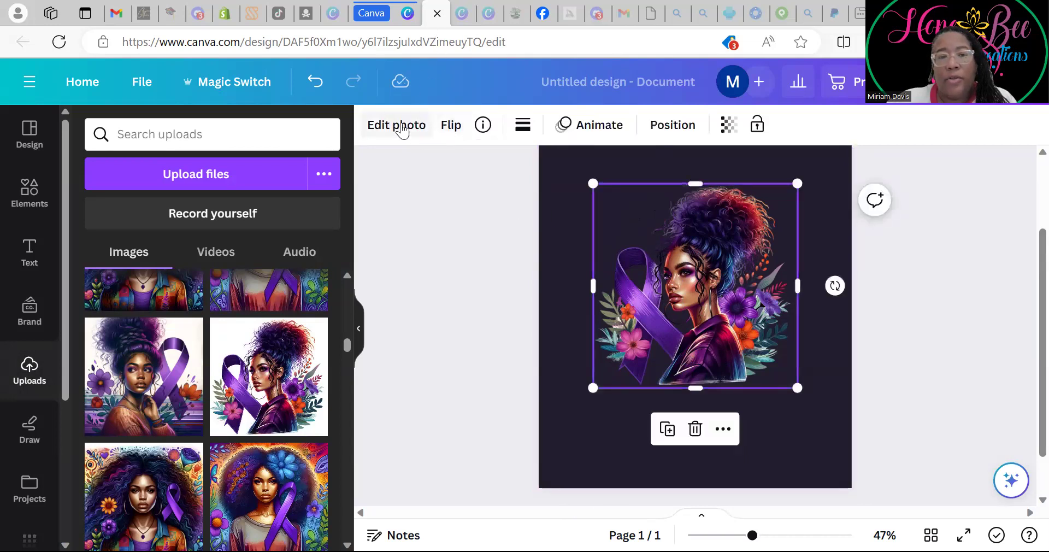
click(401, 126)
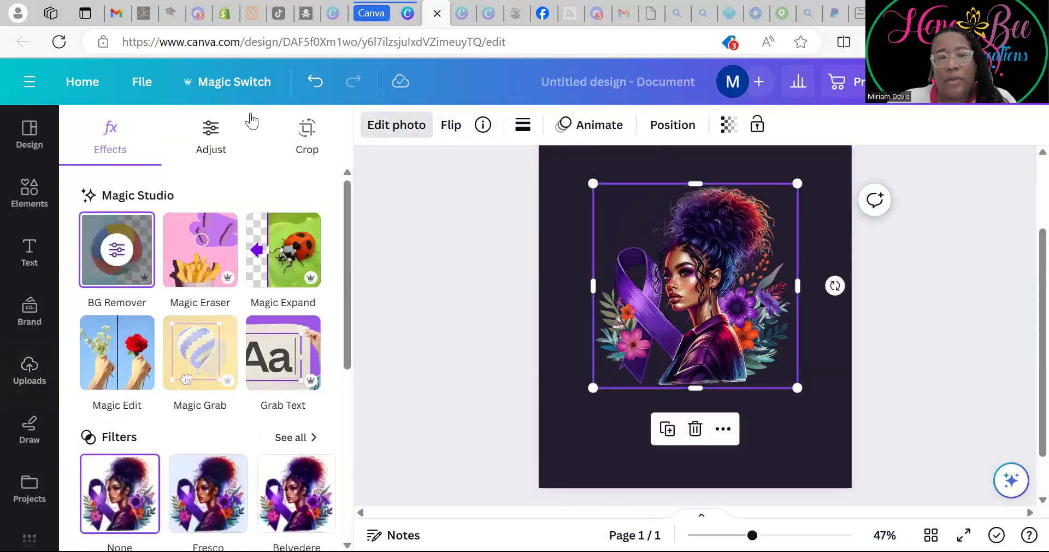
click(315, 83)
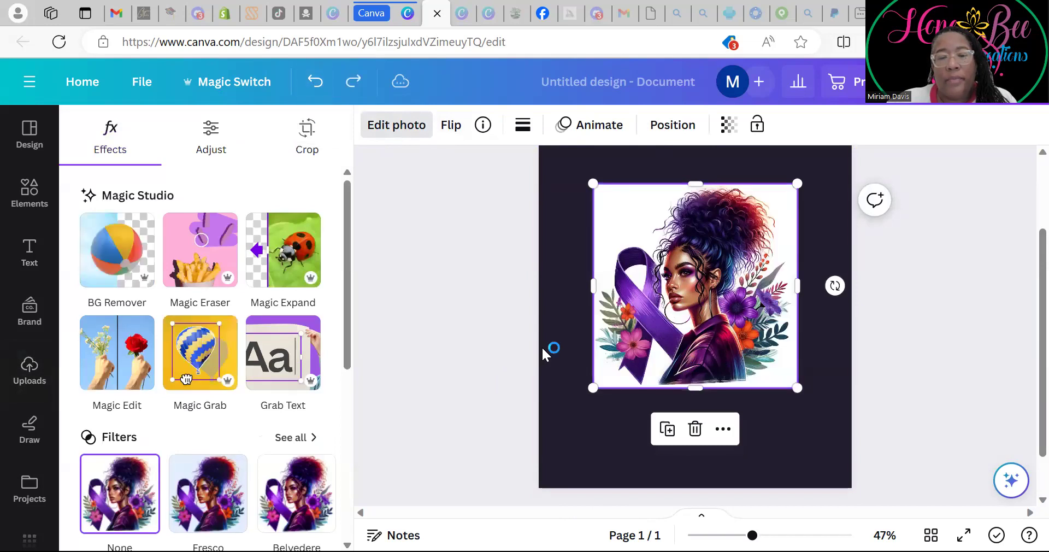
click(315, 83)
click(315, 82)
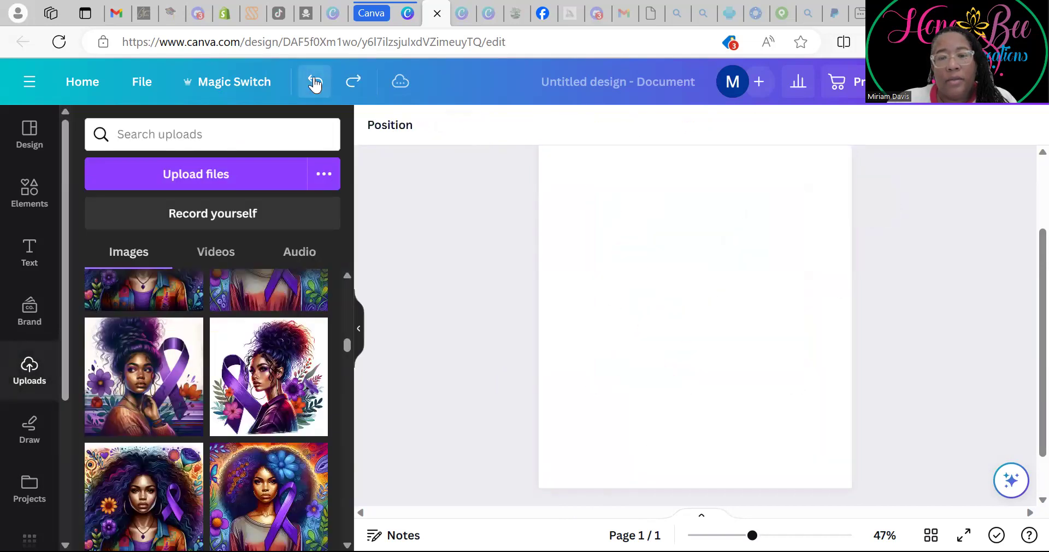
Place the uploaded ribbon-woman image on the page and set the page background to the near-black navy photo color.
click(252, 396)
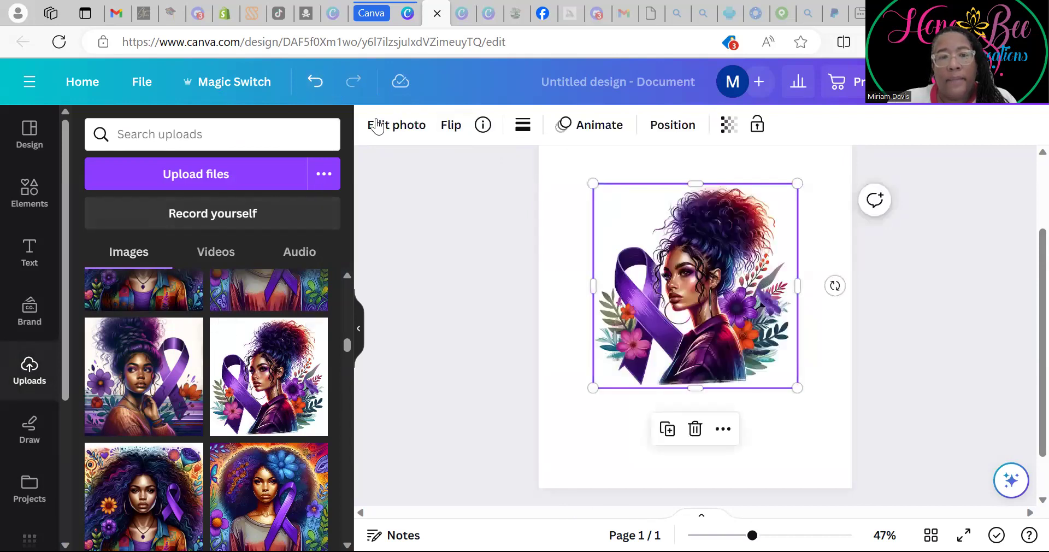
click(553, 182)
click(374, 125)
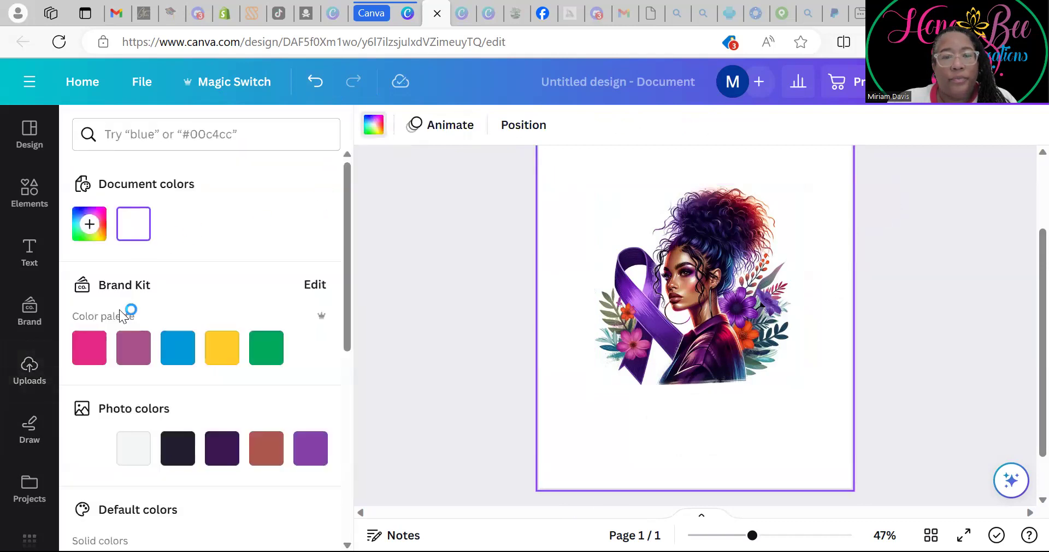
click(178, 448)
click(605, 445)
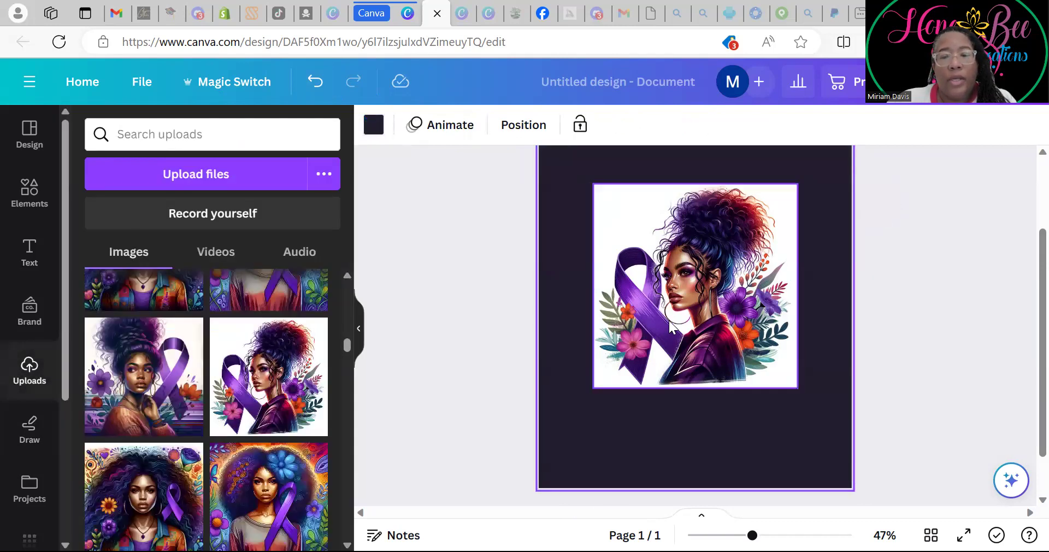
Separate the woman, ribbon and flowers from the image with Magic Grab and shift the cut-out slightly down from its white backdrop.
click(671, 325)
click(392, 125)
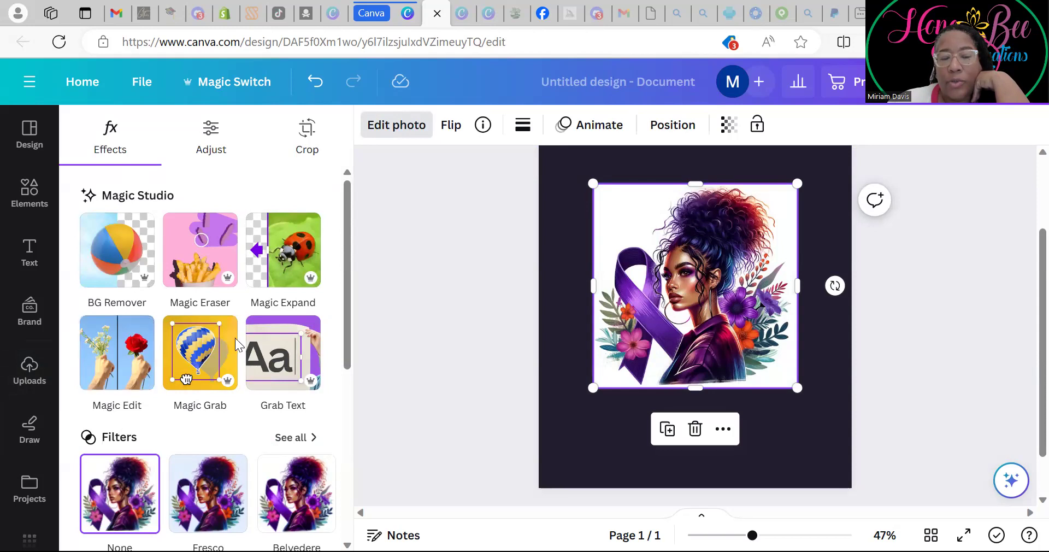
click(201, 376)
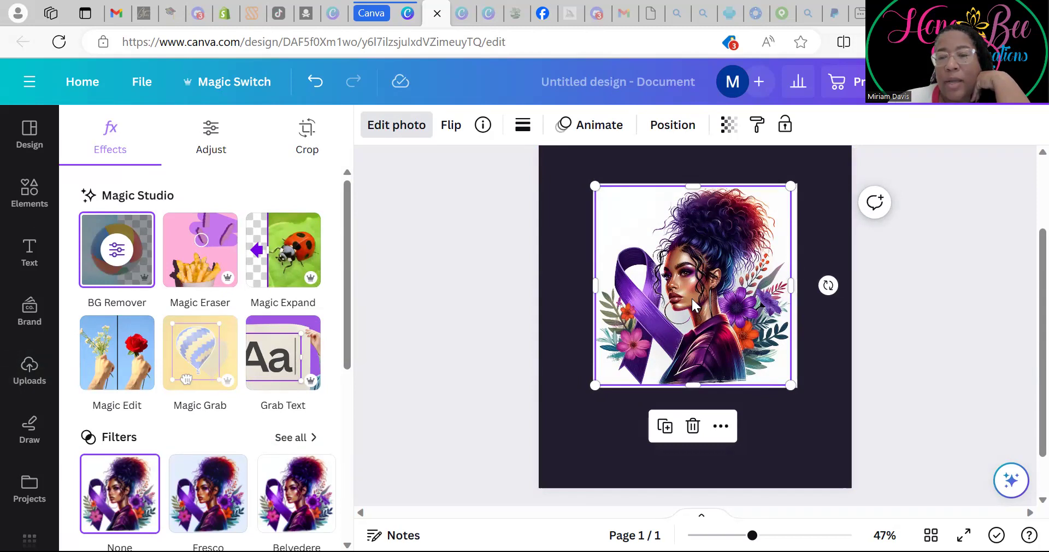
drag(693, 291, 690, 330)
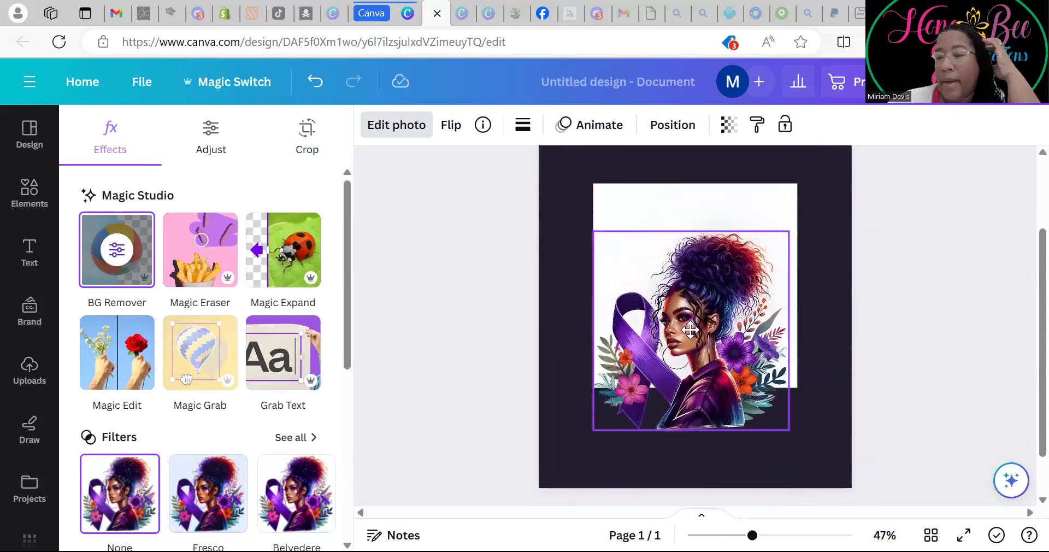
drag(690, 330, 696, 306)
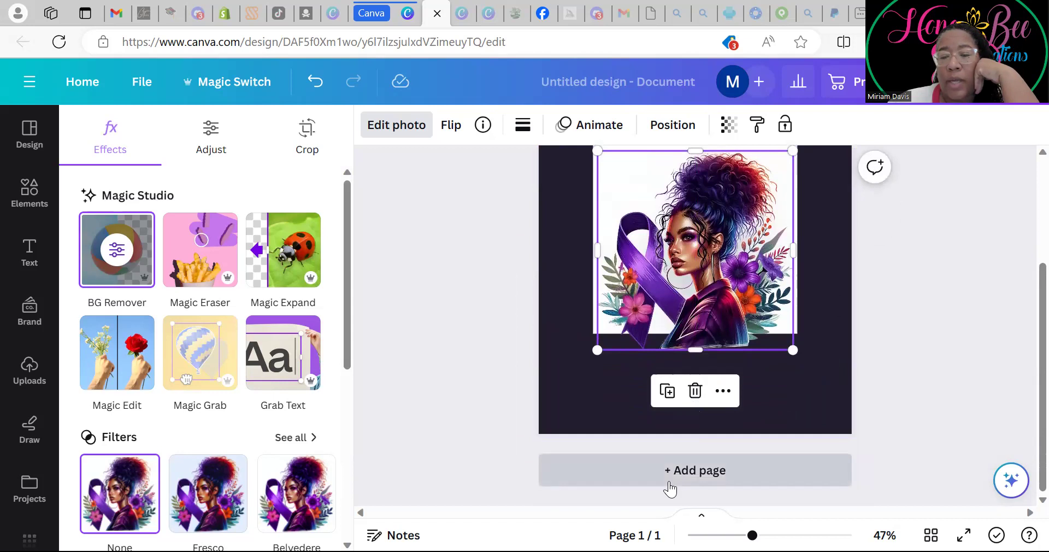
Add a second page and move the cut-out of the woman with the ribbon from page 1 onto it.
click(670, 484)
scroll(687, 371, up, 5)
click(680, 270)
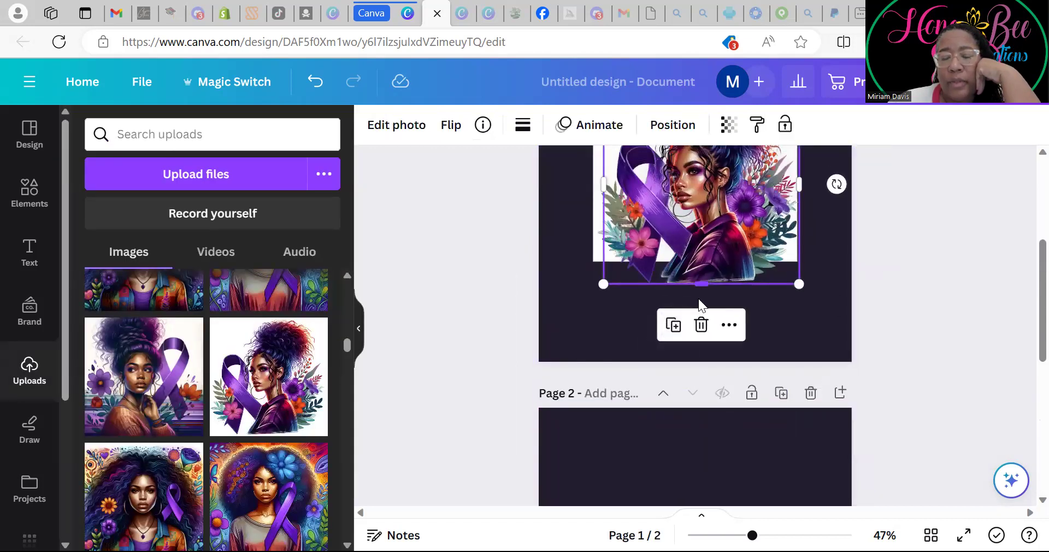
scroll(694, 306, down, 3)
scroll(686, 315, up, 3)
drag(684, 299, 692, 469)
scroll(692, 469, down, 3)
drag(689, 406, 699, 442)
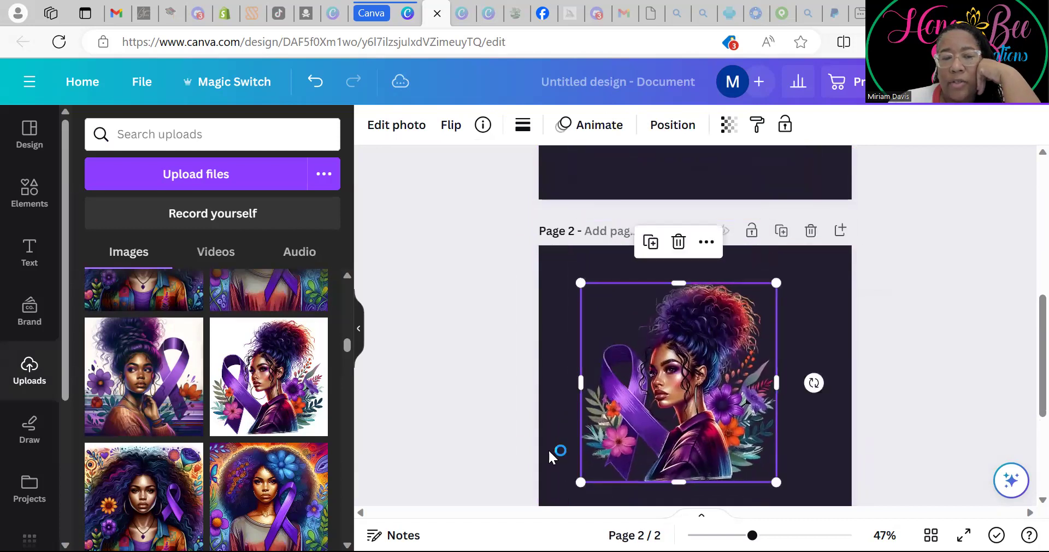
Fill the second page's background with the recently used desert landscape image behind the cut-out.
scroll(22, 382, down, 3)
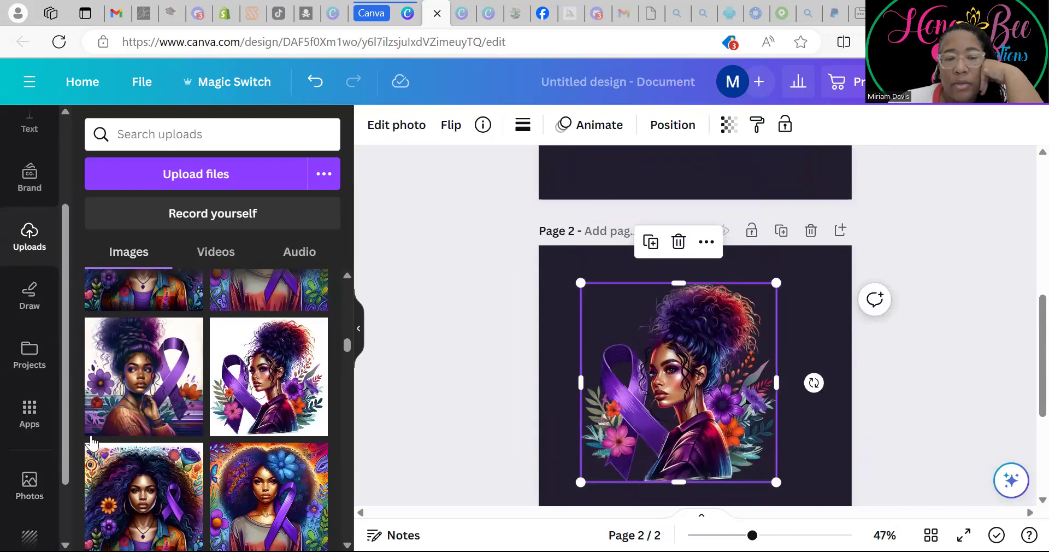
click(30, 538)
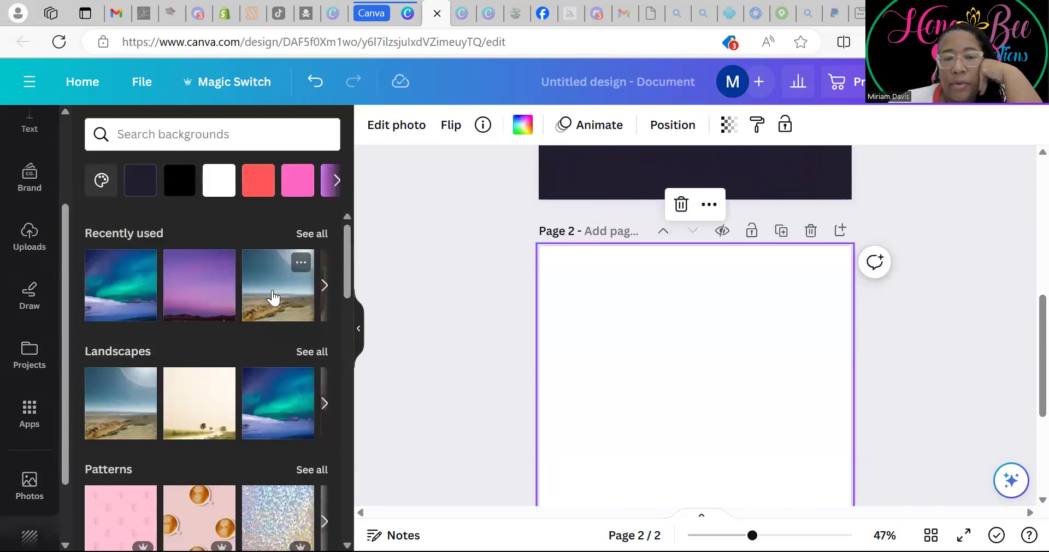
click(281, 292)
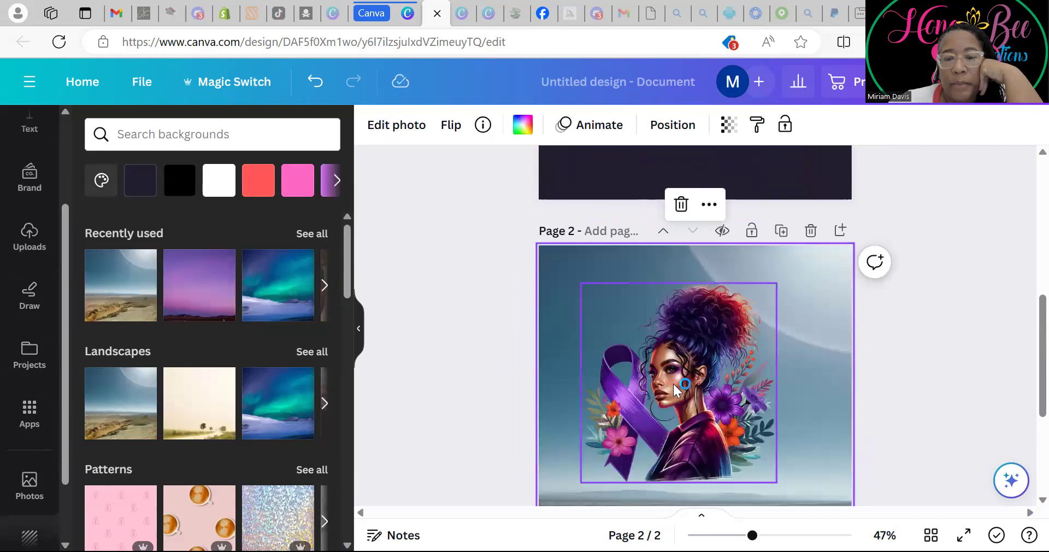
Check the cut-out against the landscape background and delete the second page.
scroll(710, 377, down, 5)
scroll(756, 372, up, 6)
click(809, 283)
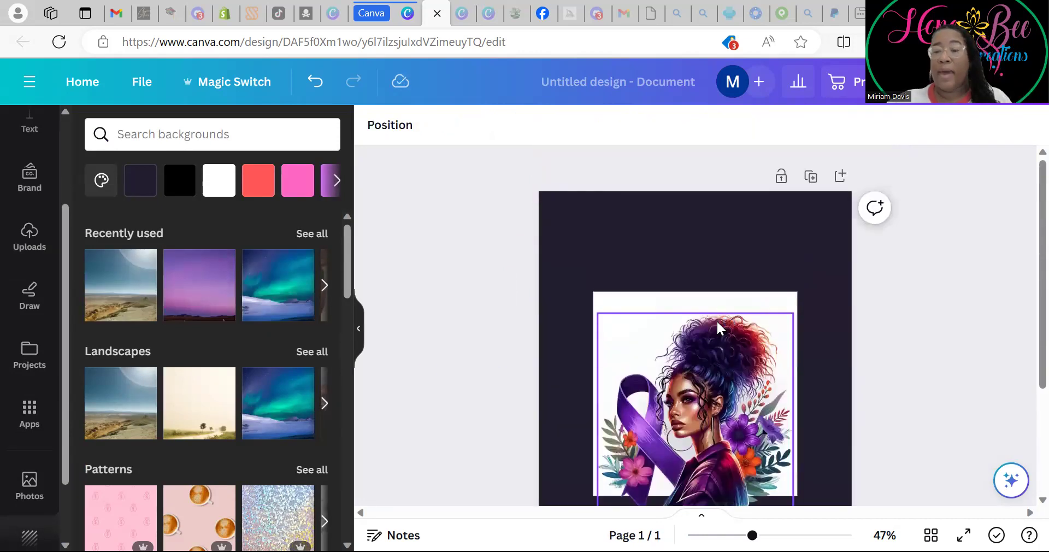
Delete the white backdrop behind the woman's cut-out on page 1 and move the cut-out up toward the page's middle.
click(675, 359)
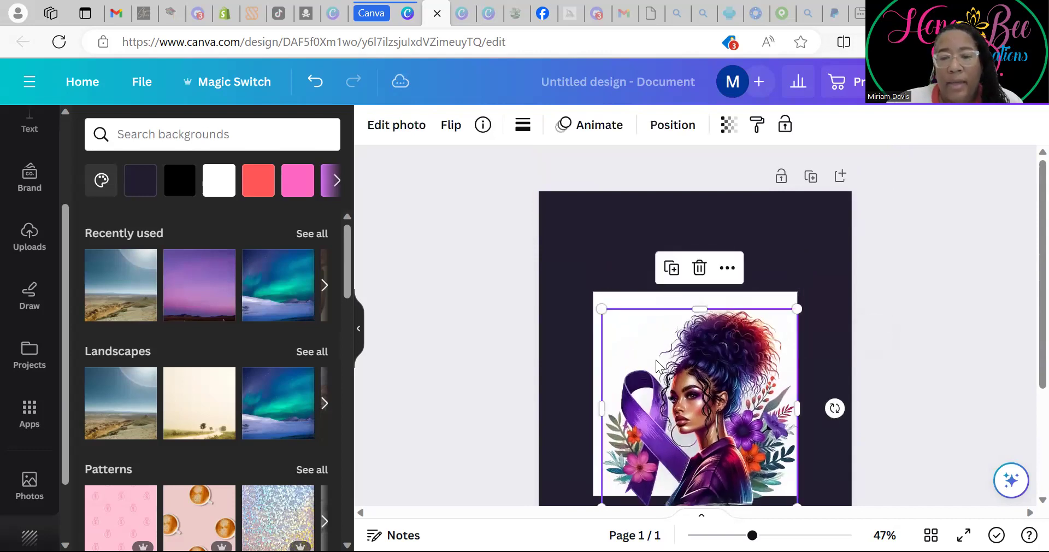
click(645, 295)
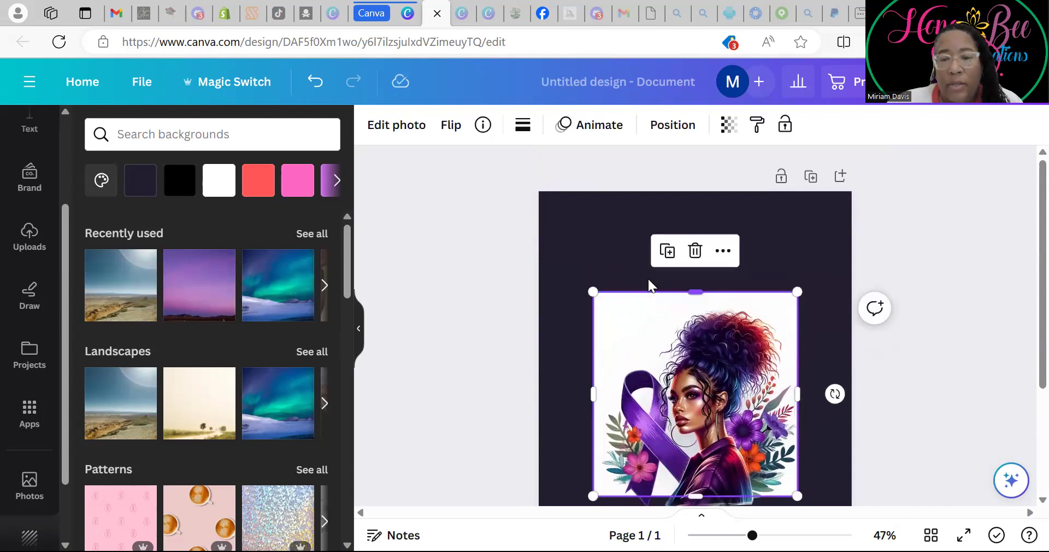
click(695, 251)
drag(703, 439, 704, 362)
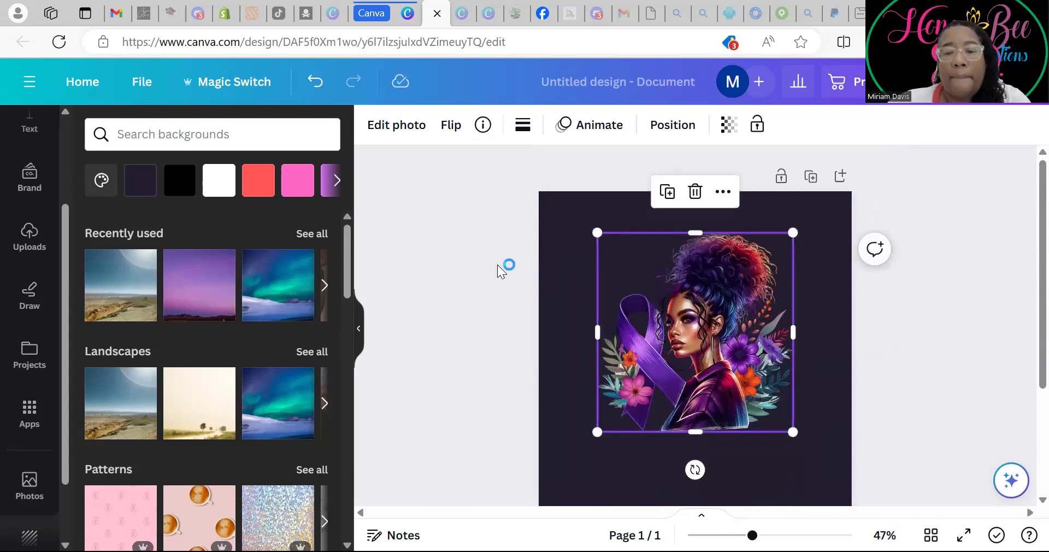
Change the page background from near-black to the very light gray photo color.
click(552, 275)
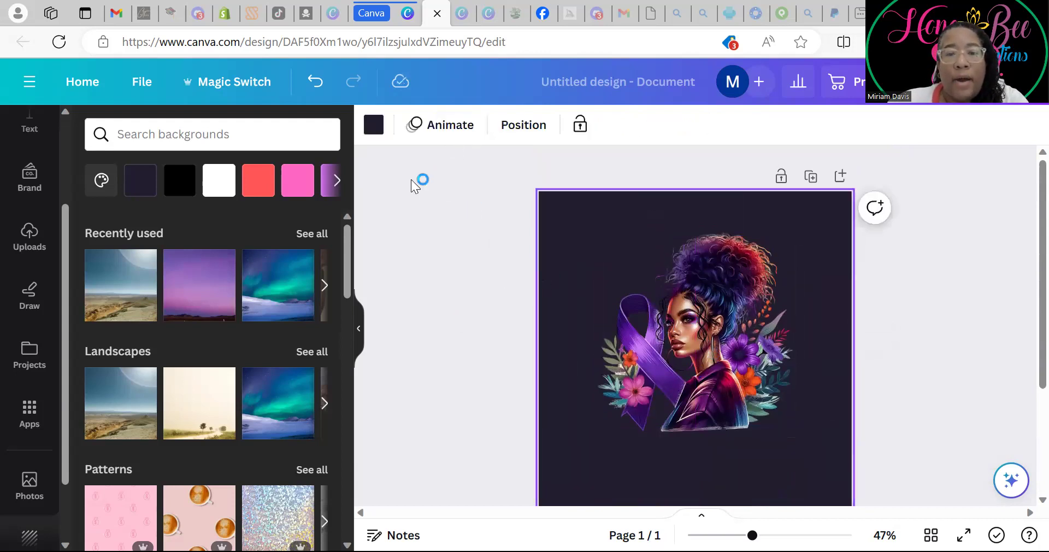
click(374, 124)
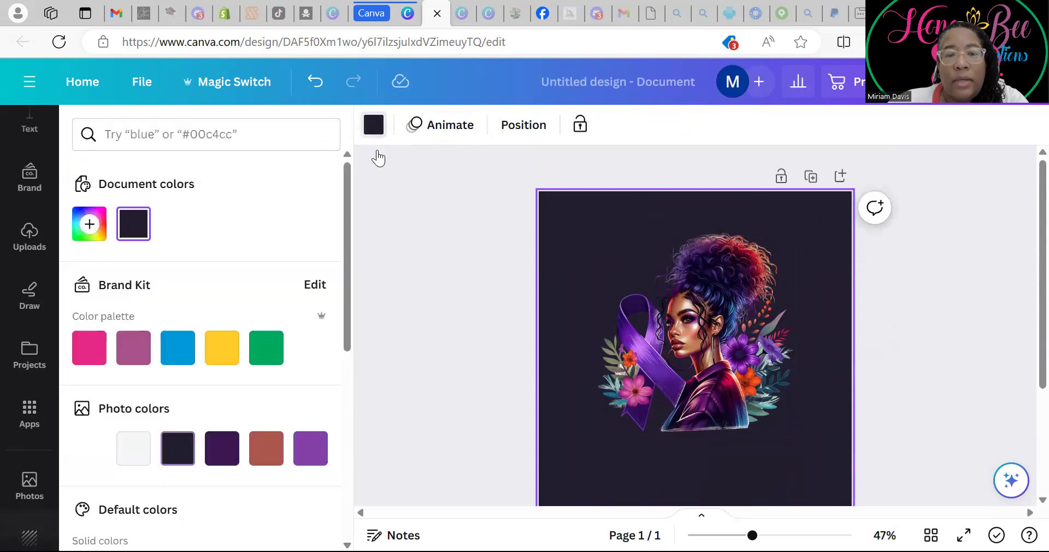
click(133, 449)
click(680, 465)
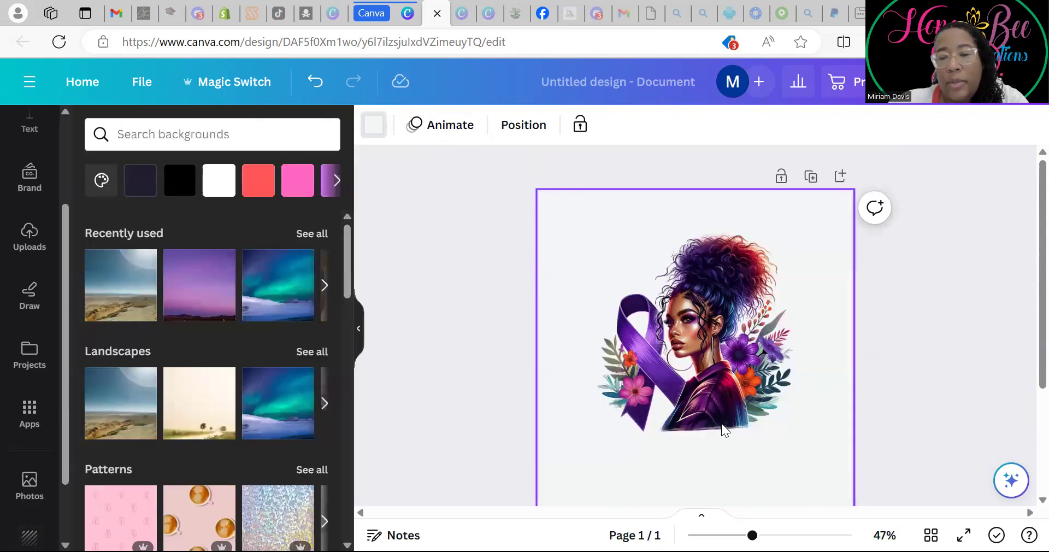
Enlarge the cut-out of the woman with ribbon and flowers to nearly the page's width and center it horizontally.
scroll(721, 423, down, 3)
drag(707, 225, 699, 267)
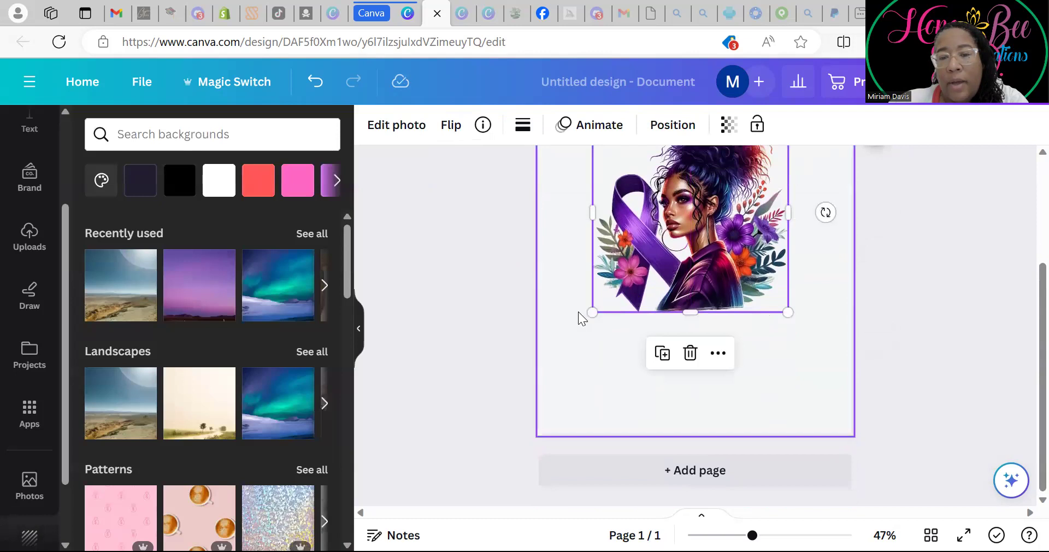
drag(591, 314, 563, 371)
scroll(683, 328, up, 3)
drag(640, 322, 675, 278)
drag(588, 416, 570, 436)
mouse_move(651, 370)
mouse_down()
mouse_move(652, 381)
mouse_move(653, 373)
mouse_up()
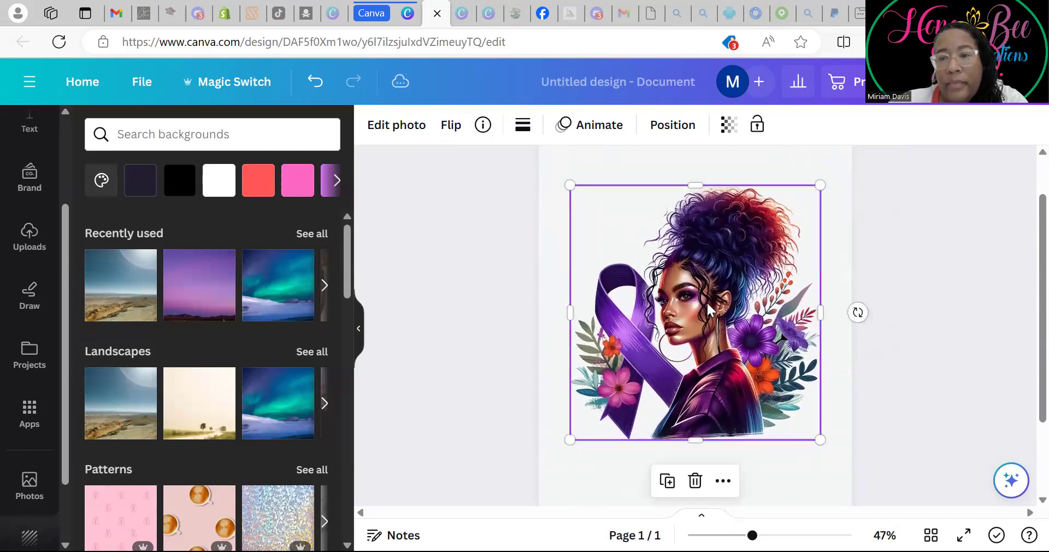
Download the design as a PNG with its light page background and dismiss the list of downloads.
click(883, 153)
click(962, 81)
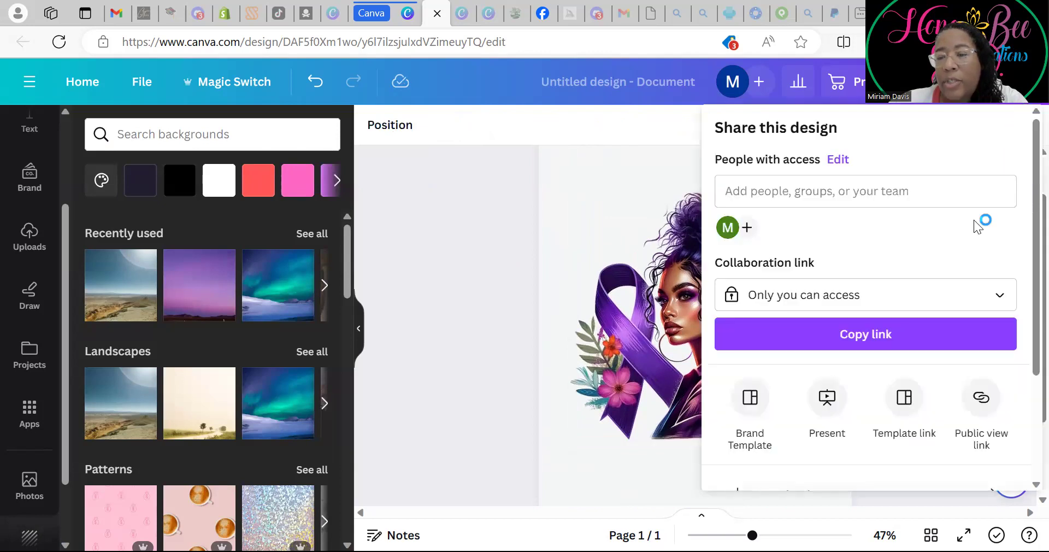
scroll(772, 414, down, 3)
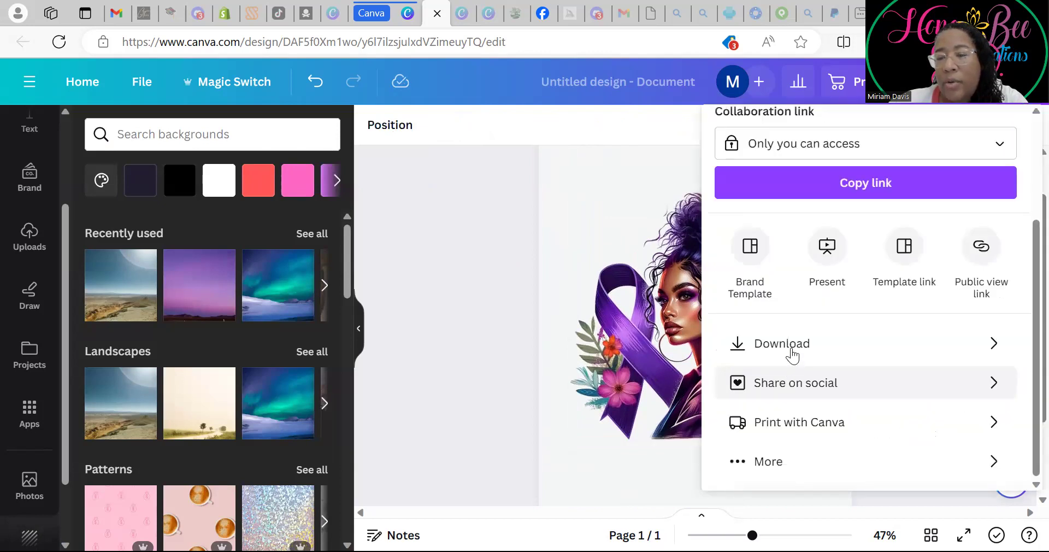
click(792, 361)
click(800, 393)
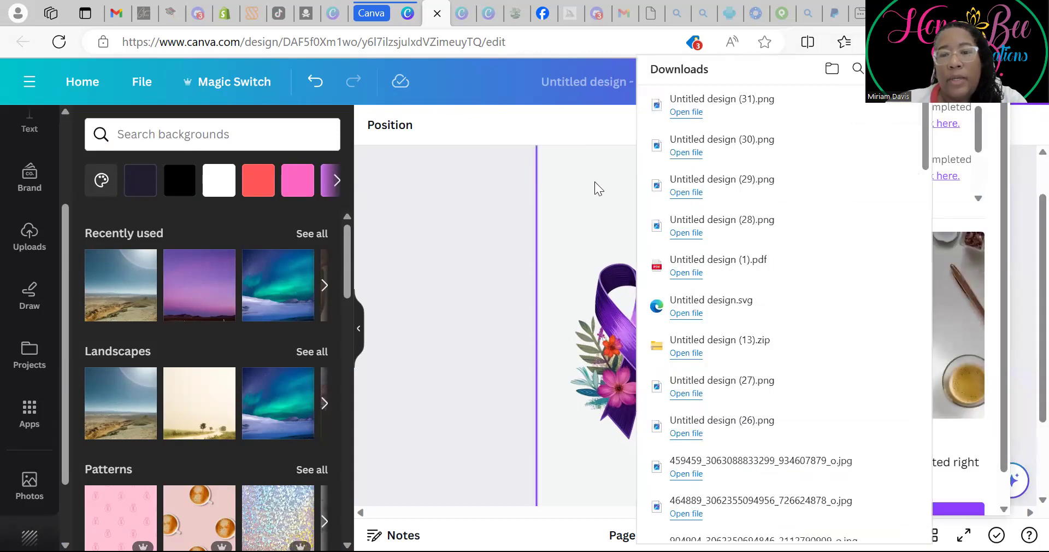
click(493, 195)
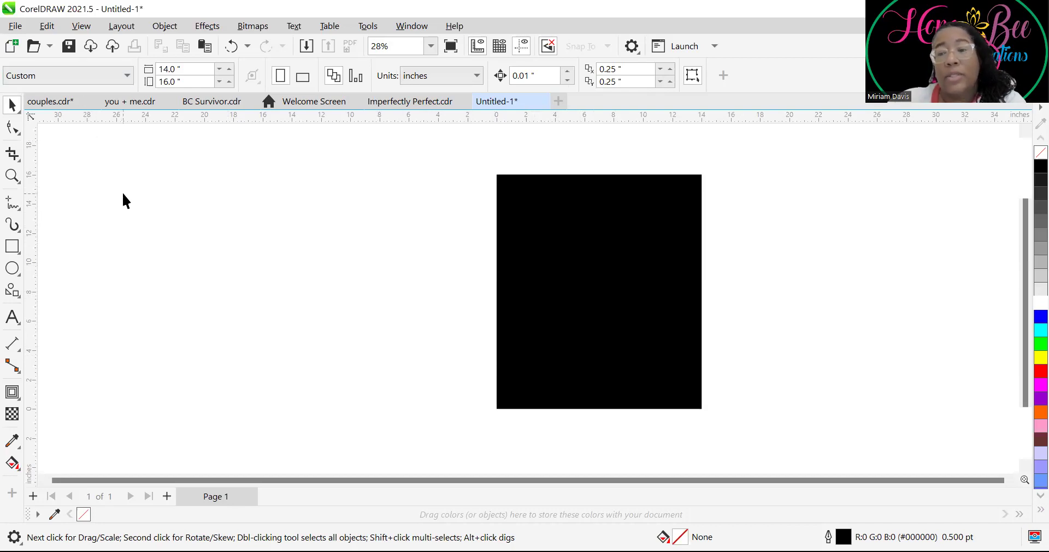
Switch to CorelDRAW, import Untitled design (31) from Downloads, and place it on the upper part of the black rectangle.
click(16, 28)
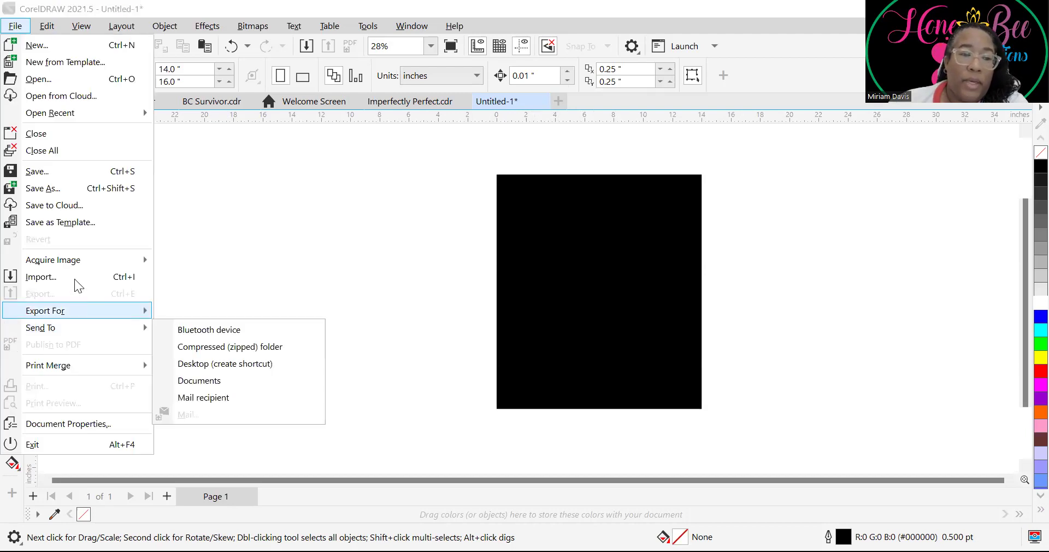
click(102, 278)
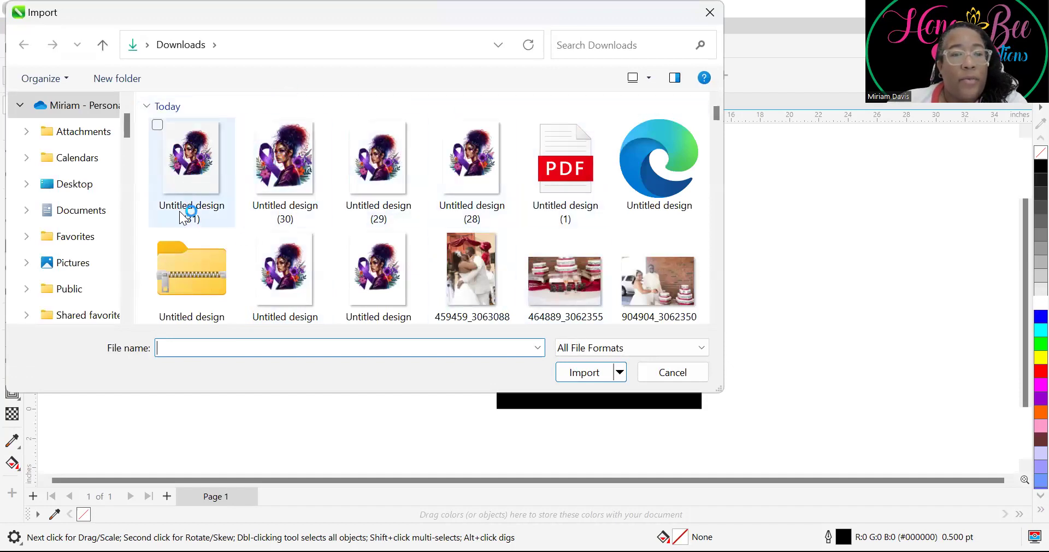
click(181, 156)
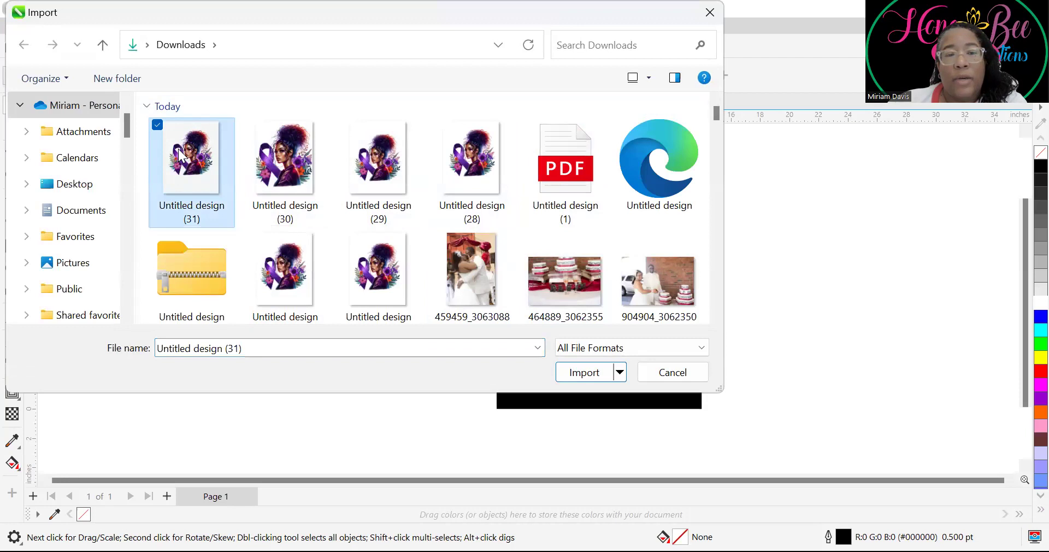
click(588, 374)
click(550, 216)
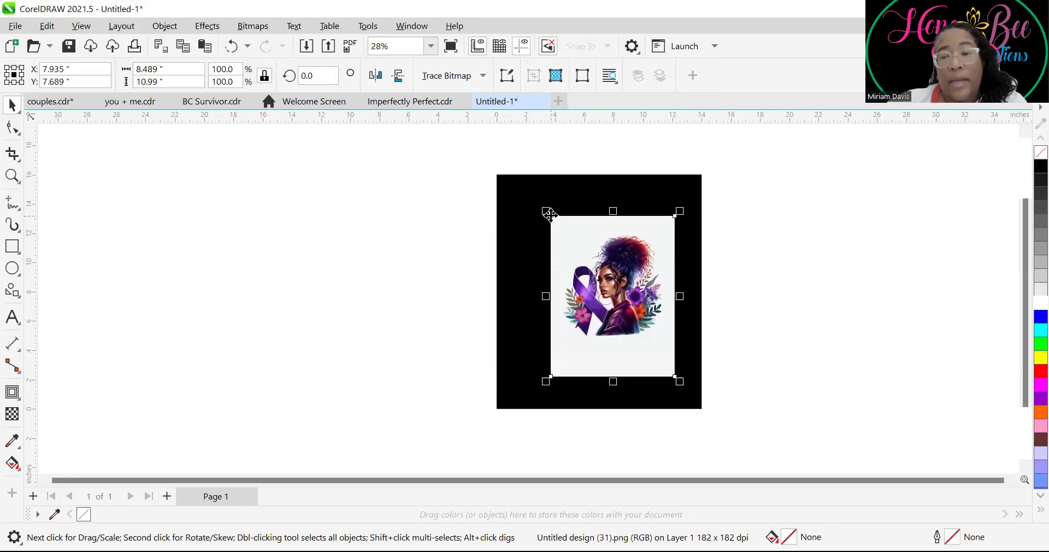
drag(631, 298, 606, 281)
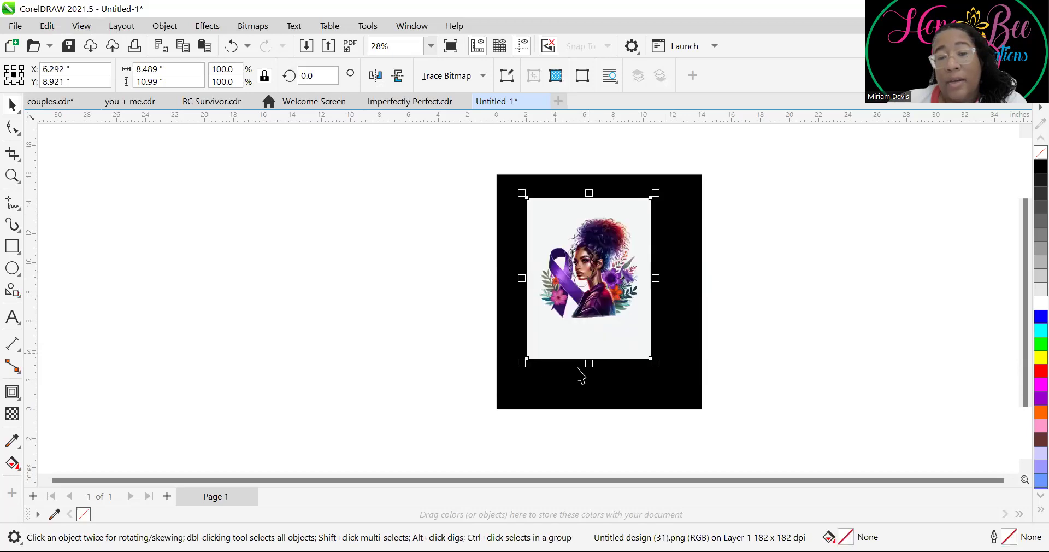
click(573, 397)
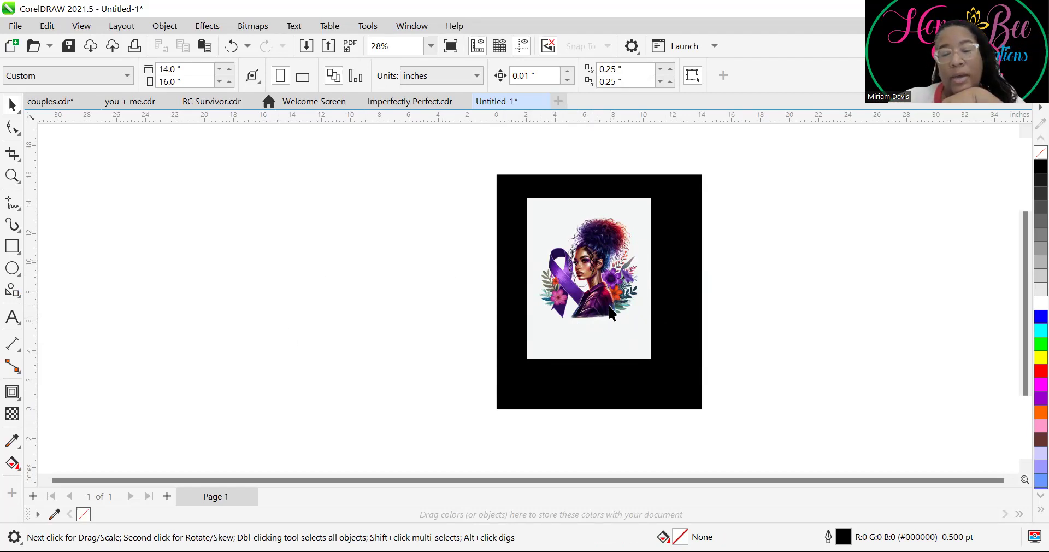
Move the imported image to the black rectangle's right edge so that it partly extends past it.
scroll(614, 312, up, 3)
scroll(614, 299, down, 1)
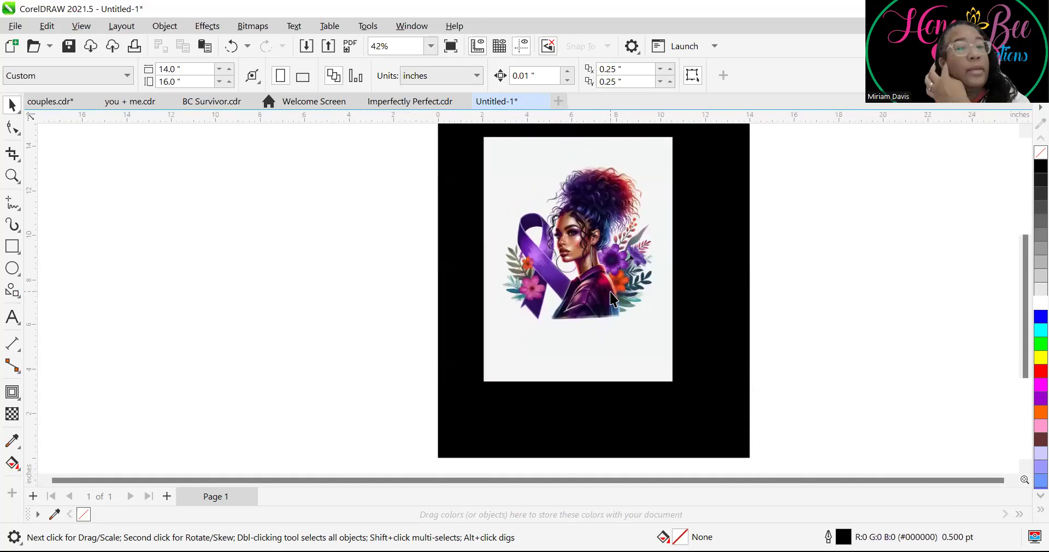
drag(606, 232, 616, 266)
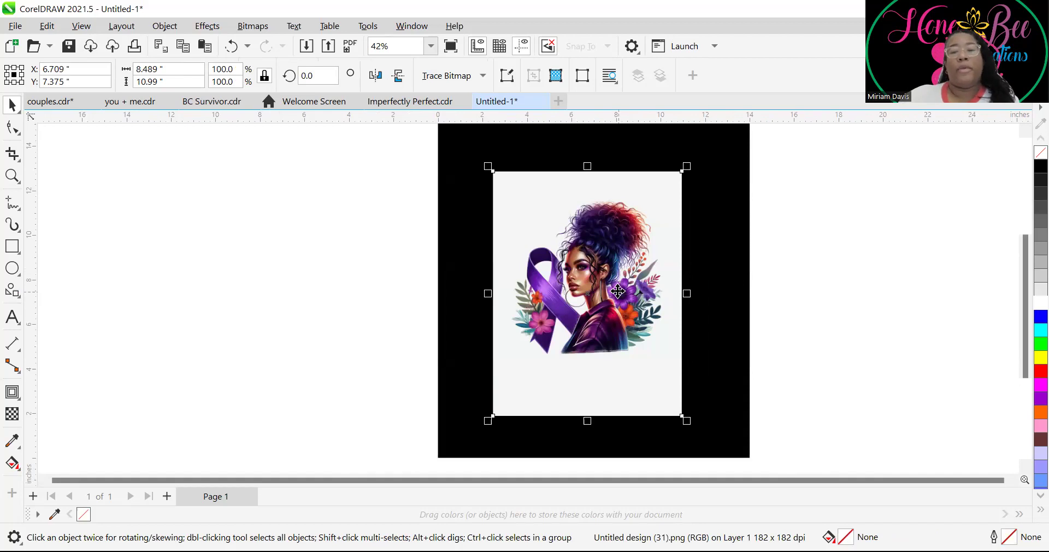
drag(615, 293, 746, 277)
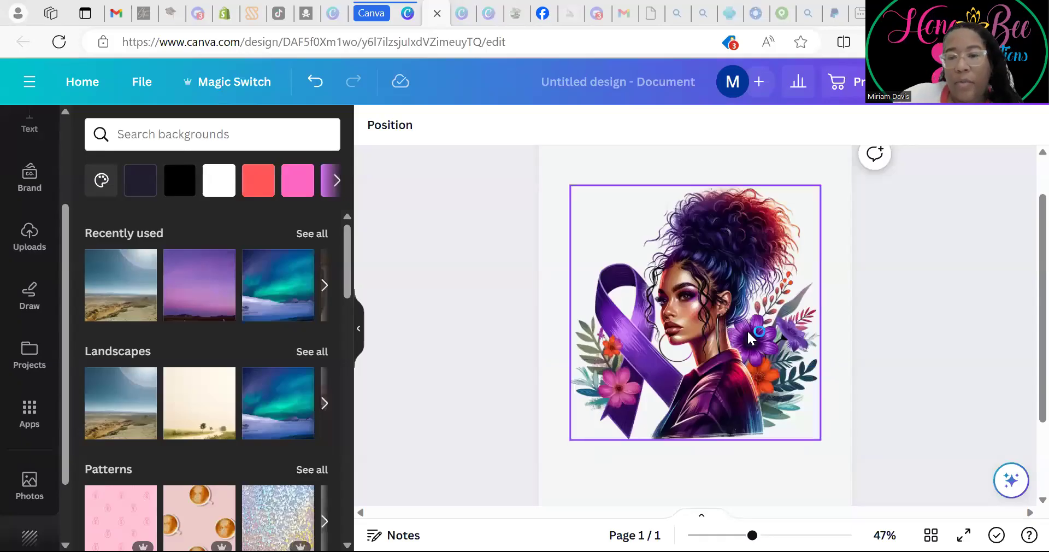
Switch back to Canva and download the same design as a PNG at size 1 with Transparent background enabled.
click(746, 332)
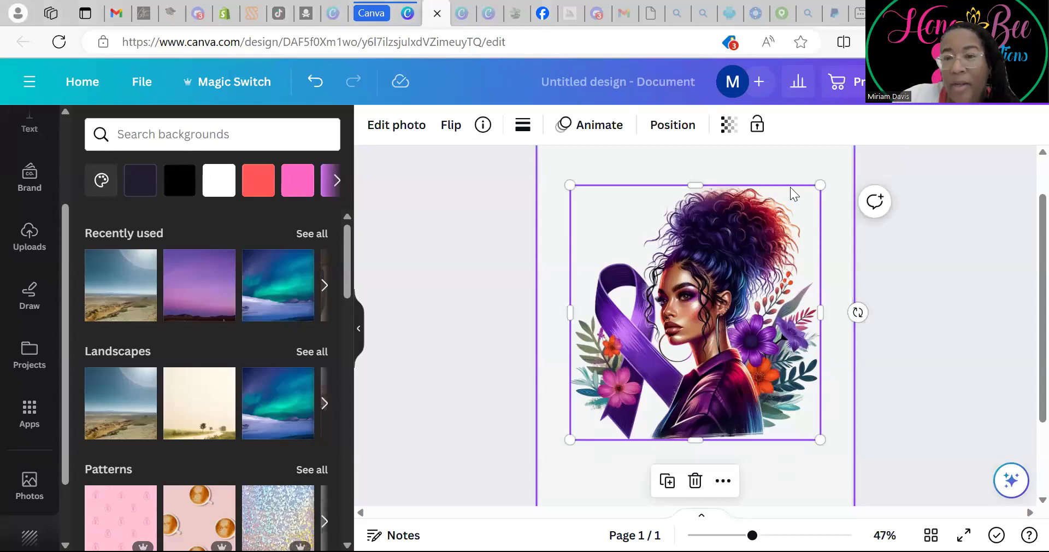
click(837, 177)
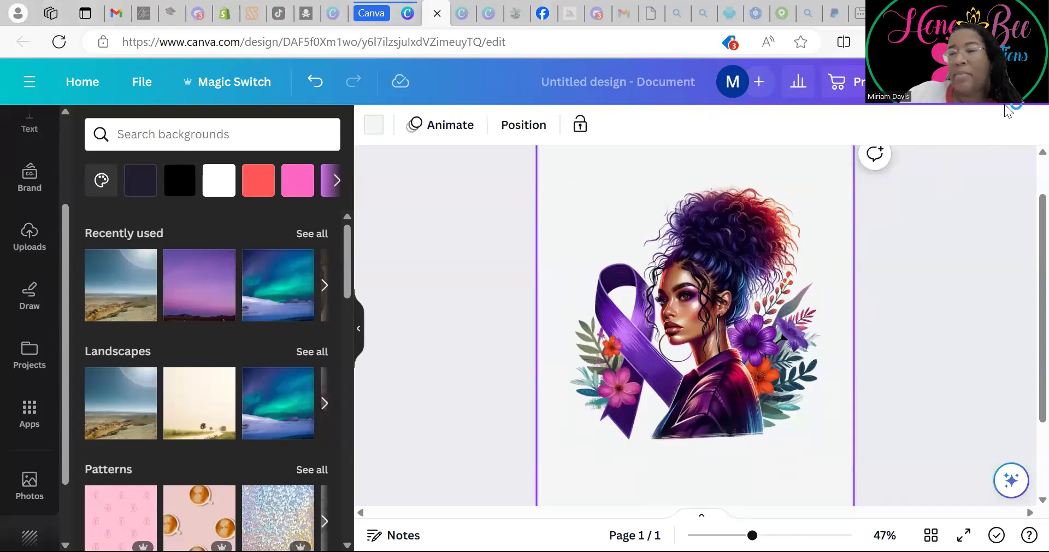
click(1006, 82)
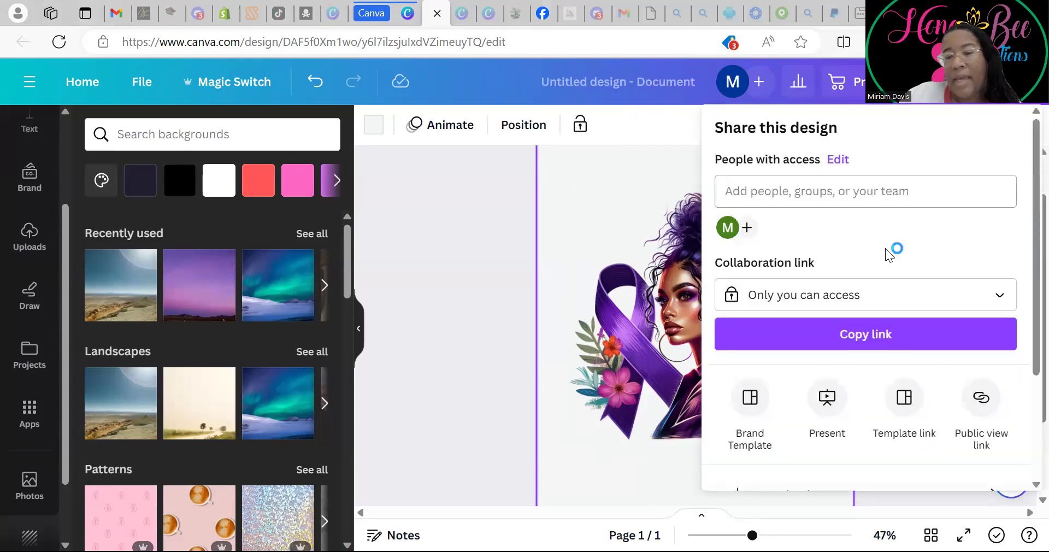
scroll(886, 252, down, 3)
click(789, 344)
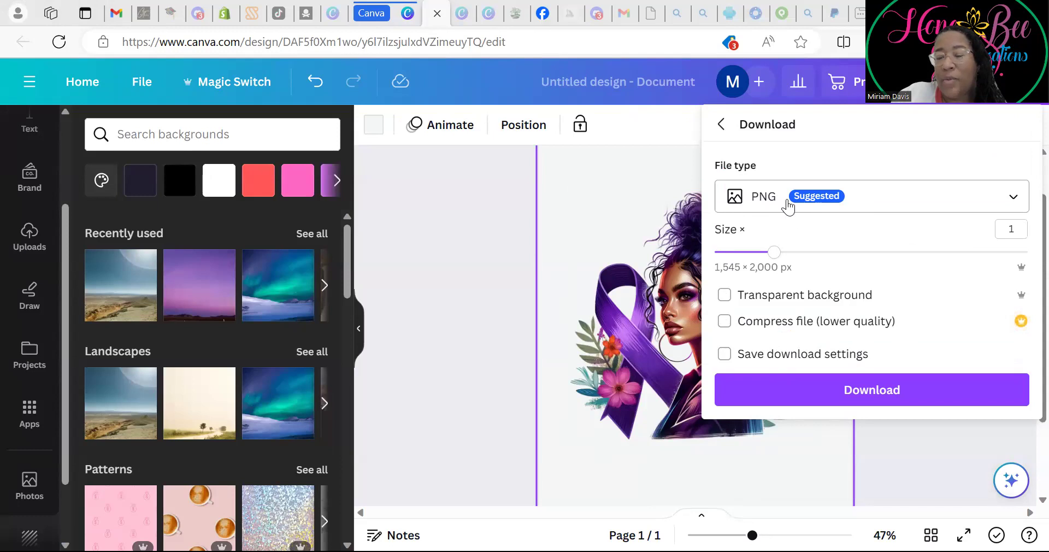
click(726, 295)
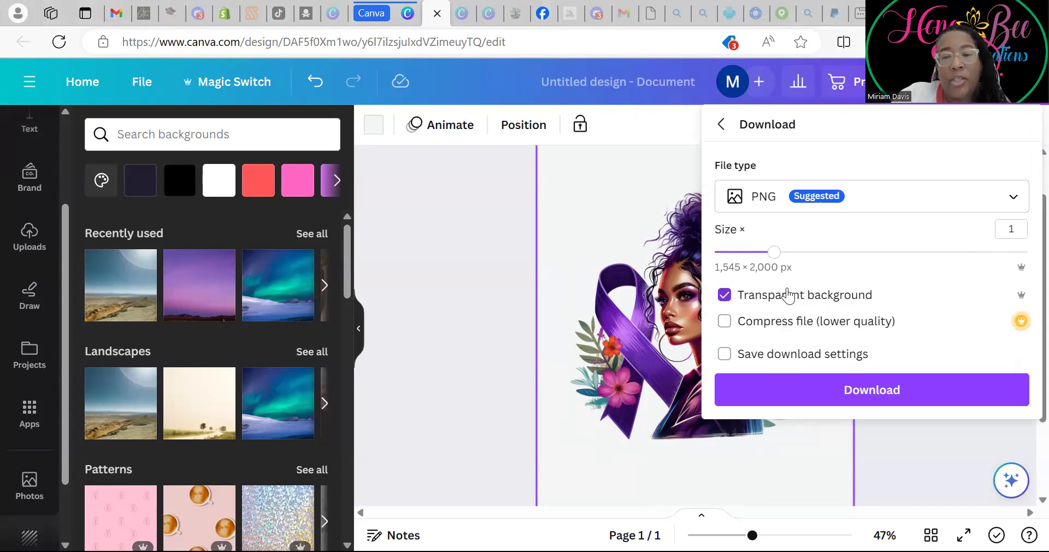
click(818, 403)
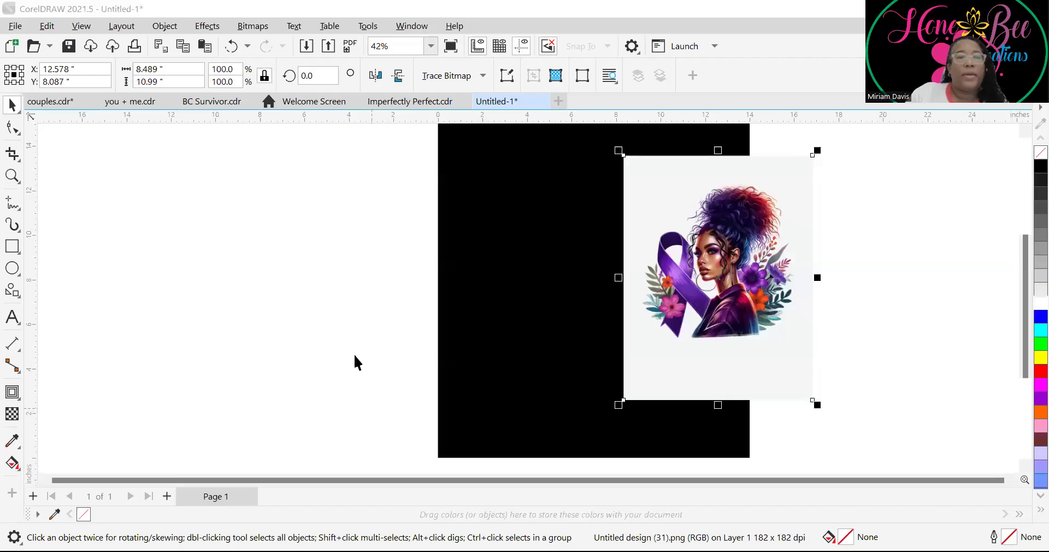
Import Untitled design (32) from Downloads and place it on the black rectangle beside the earlier image.
click(479, 263)
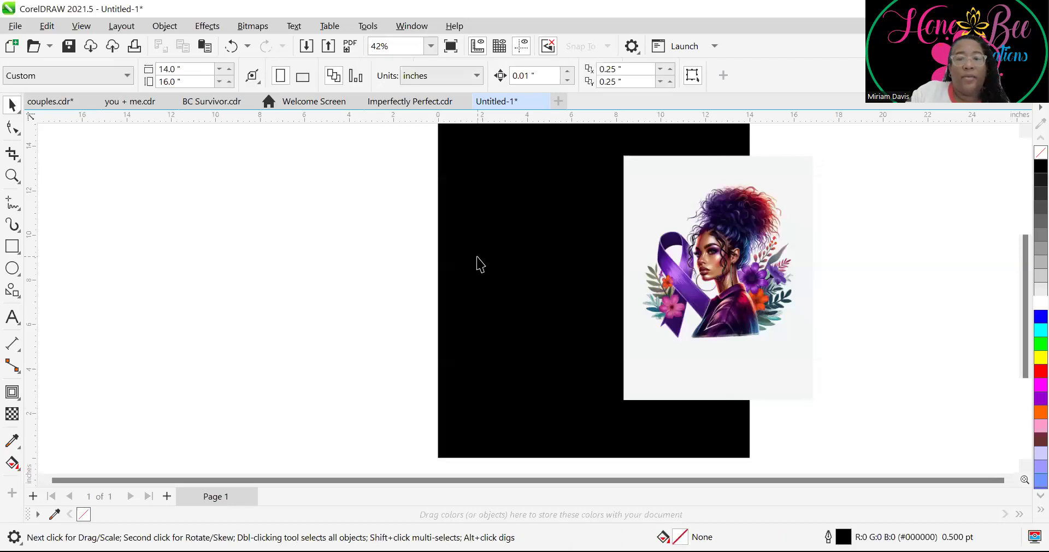
click(16, 28)
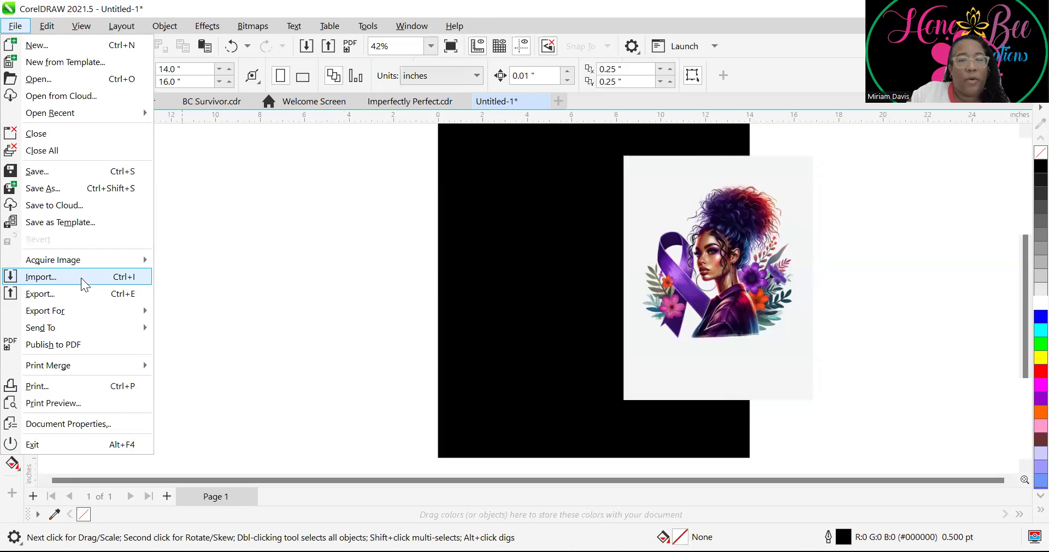
click(152, 279)
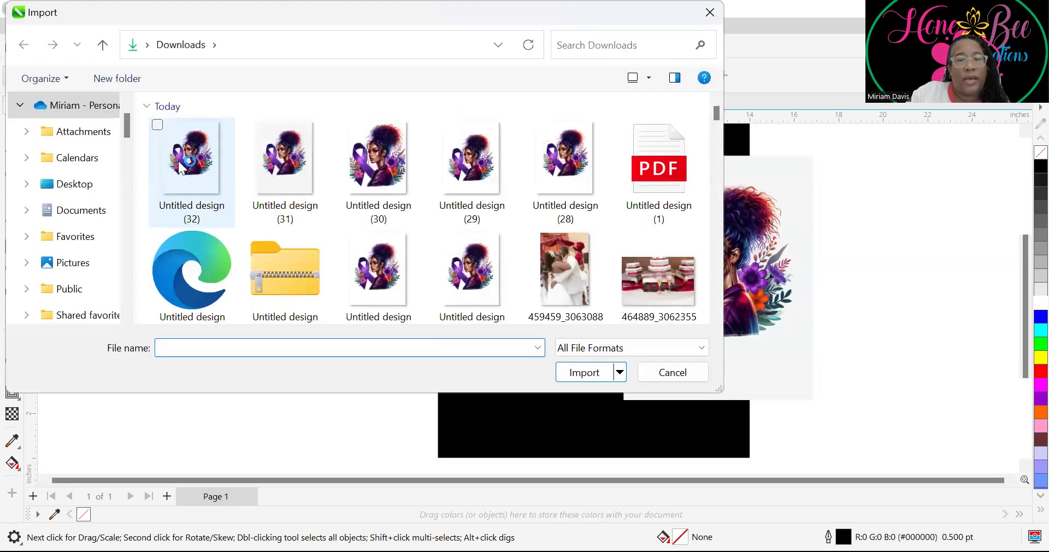
click(169, 149)
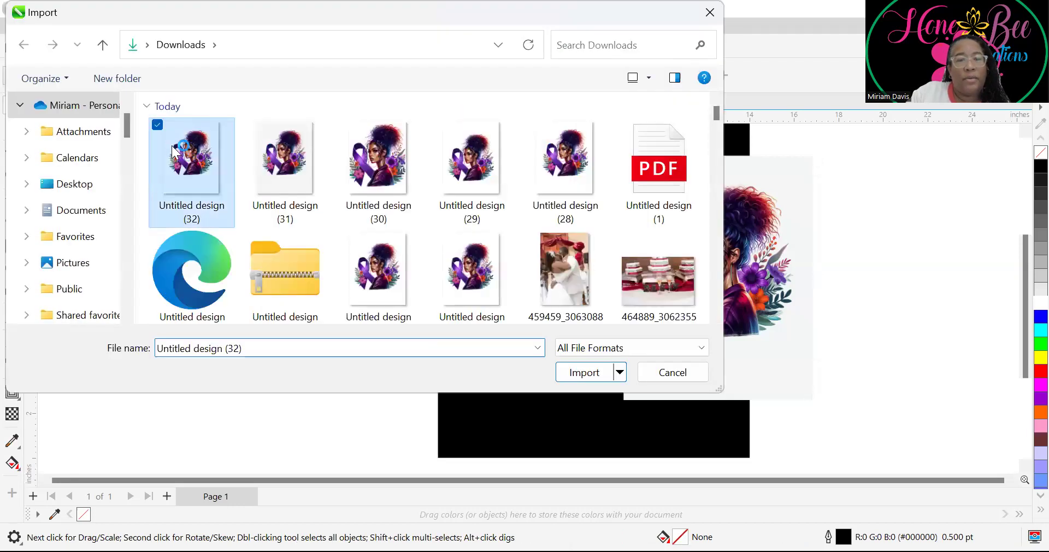
click(583, 372)
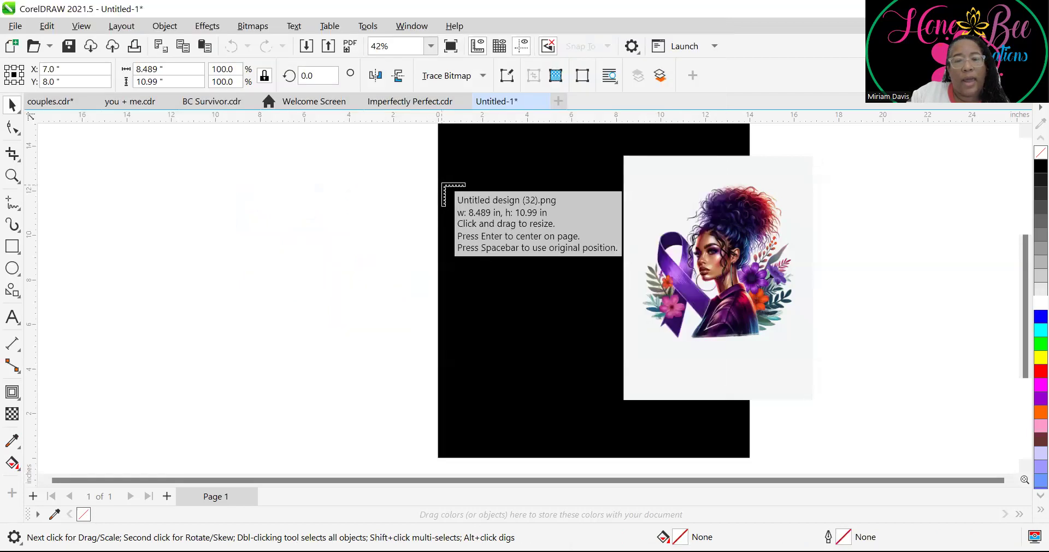
click(453, 178)
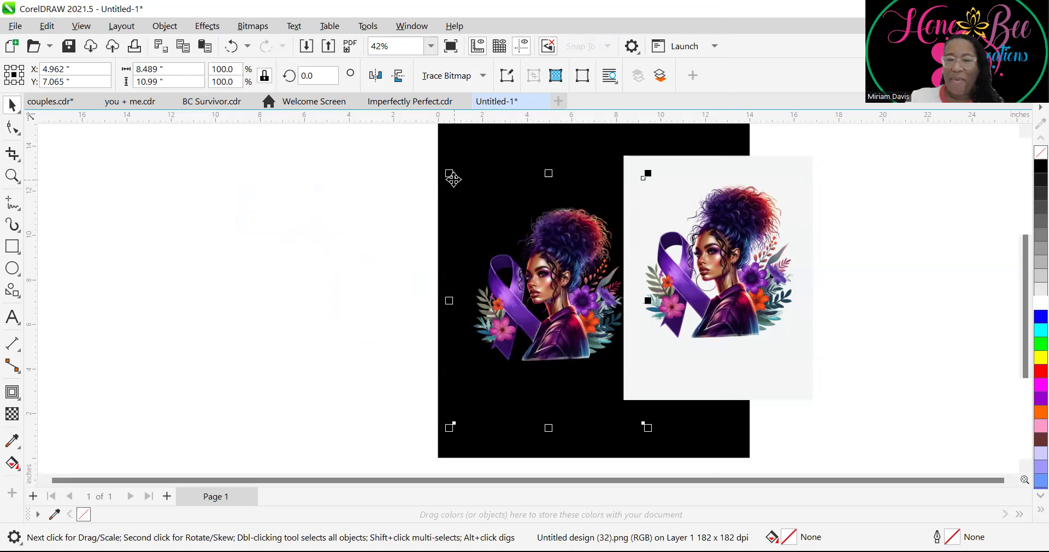
Shift the light-background image farther off the black rectangle's right edge and reposition the transparent image near the rectangle's middle.
drag(748, 297, 848, 322)
drag(567, 290, 580, 259)
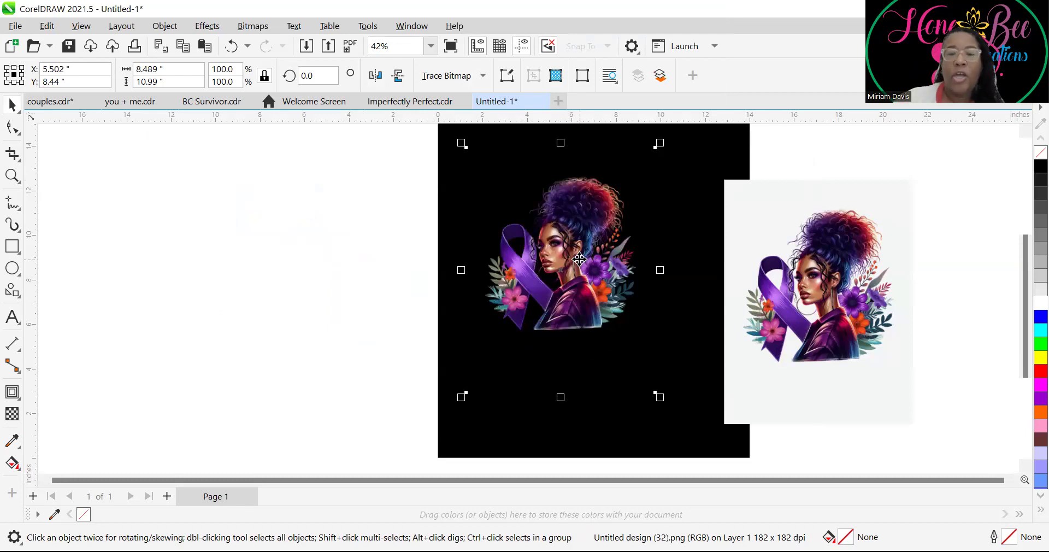
drag(553, 269, 597, 317)
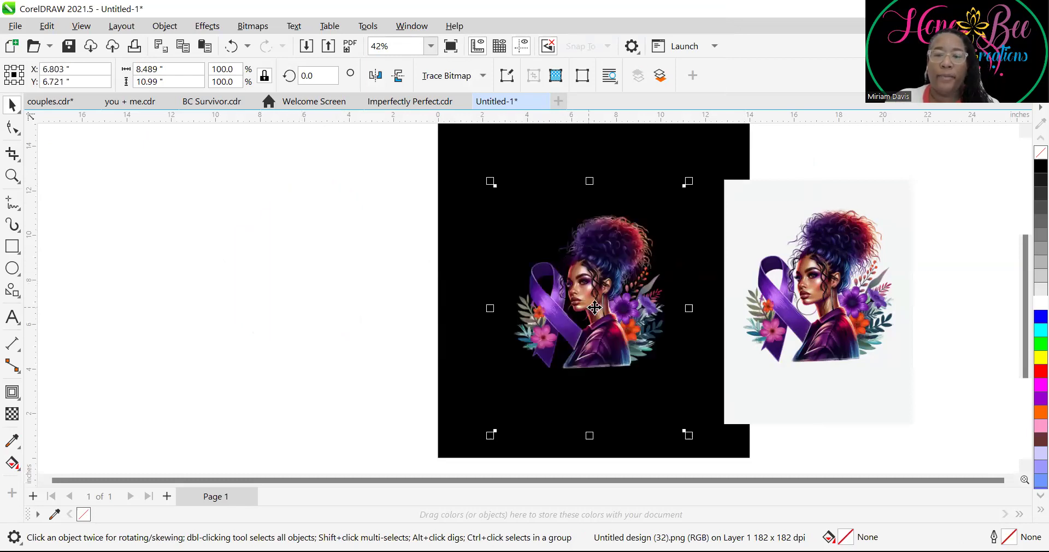
Move the transparent image off the black rectangle onto the empty white area to its left and keep it selected.
drag(608, 309, 307, 271)
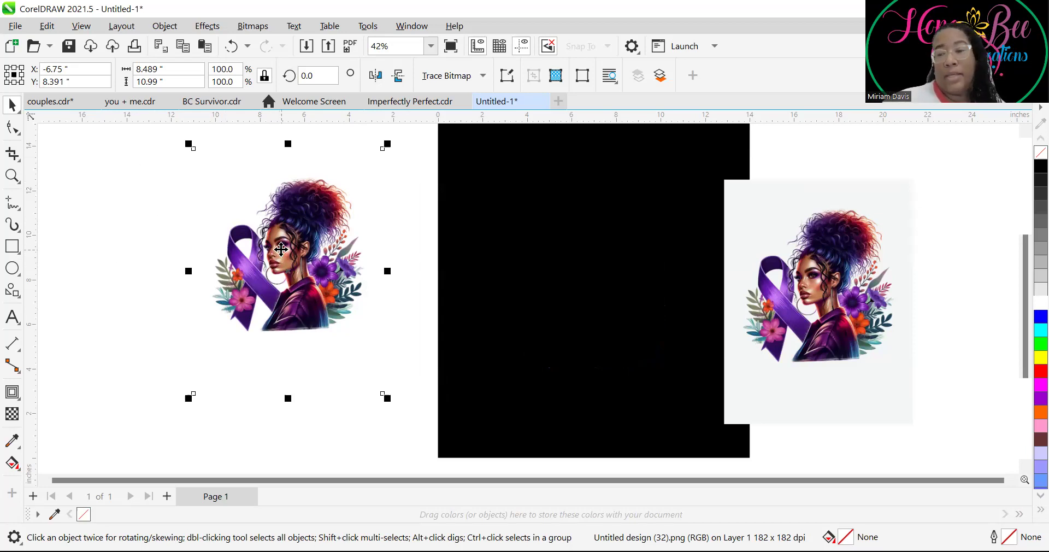
drag(314, 255, 305, 281)
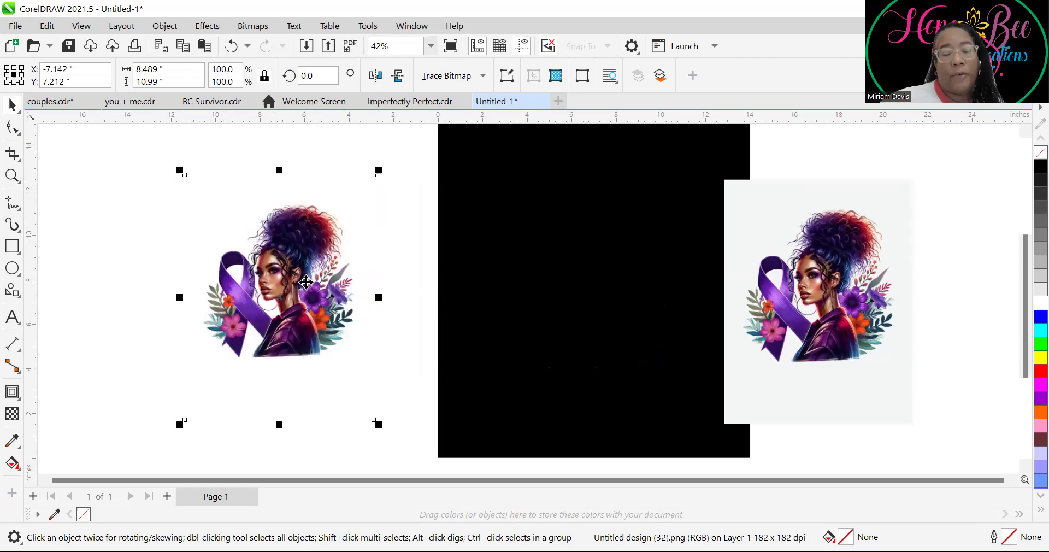
click(282, 269)
click(281, 269)
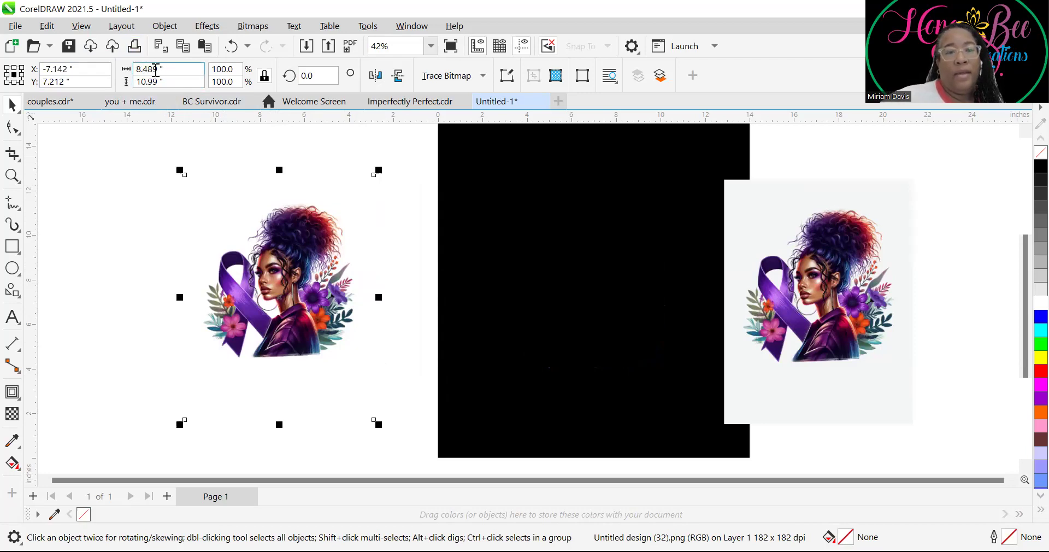
click(282, 297)
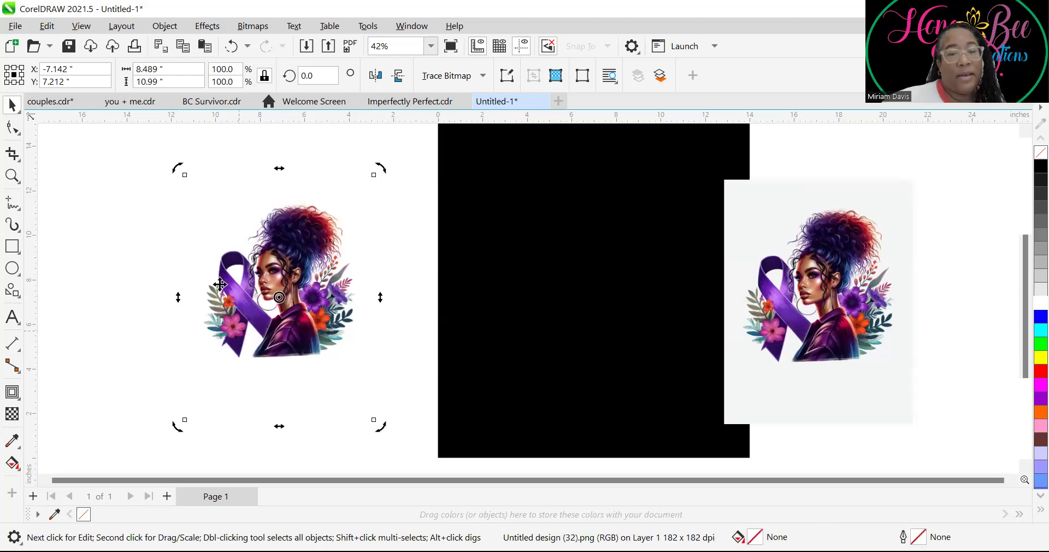
click(303, 292)
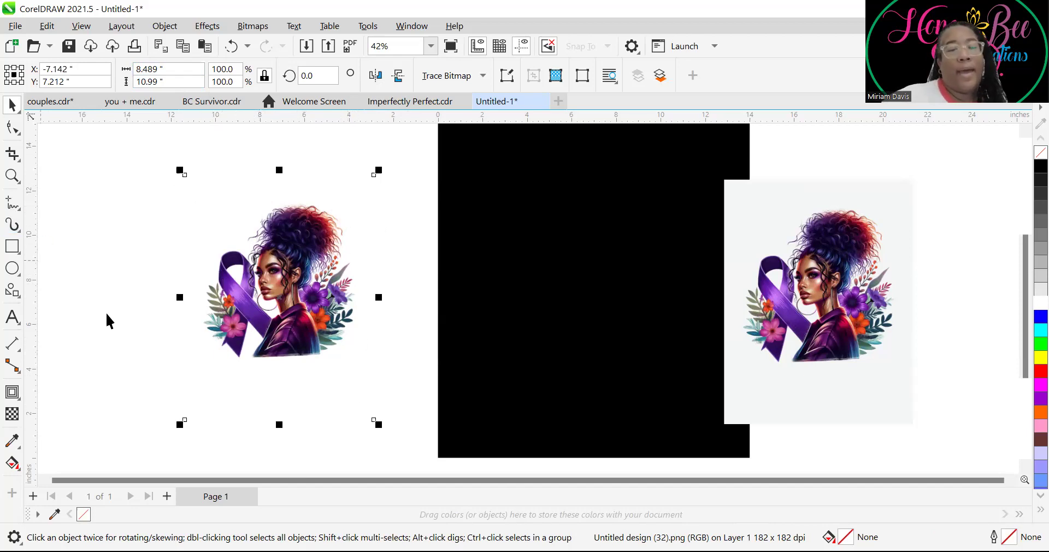
Crop the transparent image closely around the woman, ribbon and flowers to about 6.85 by 6.92 inches.
click(12, 154)
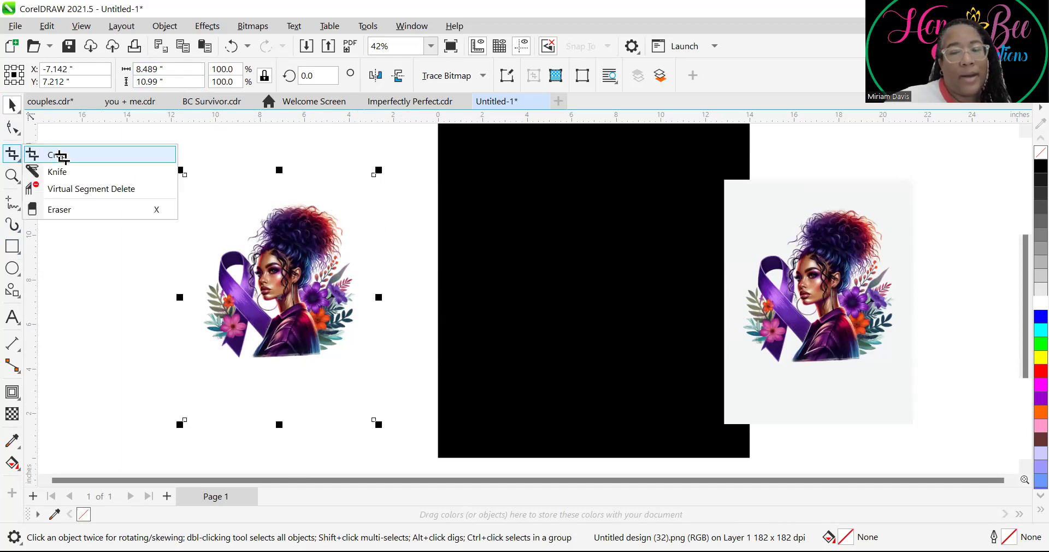
click(60, 155)
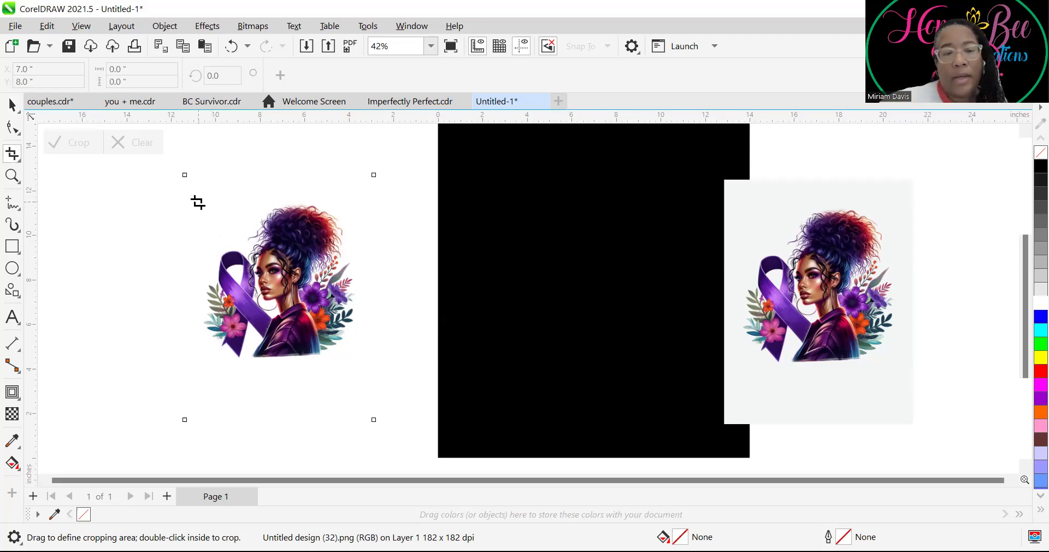
drag(199, 201, 350, 358)
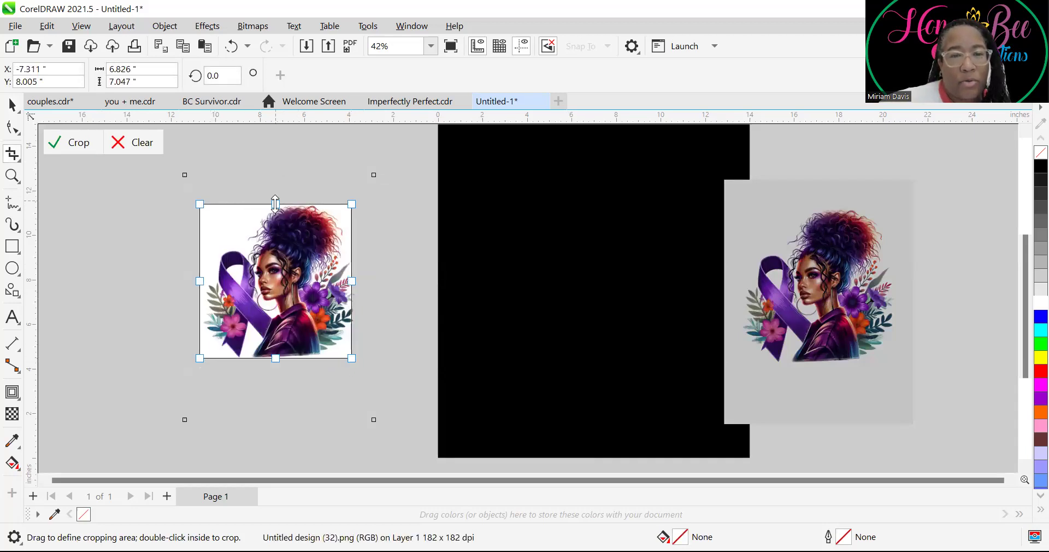
drag(352, 282, 356, 282)
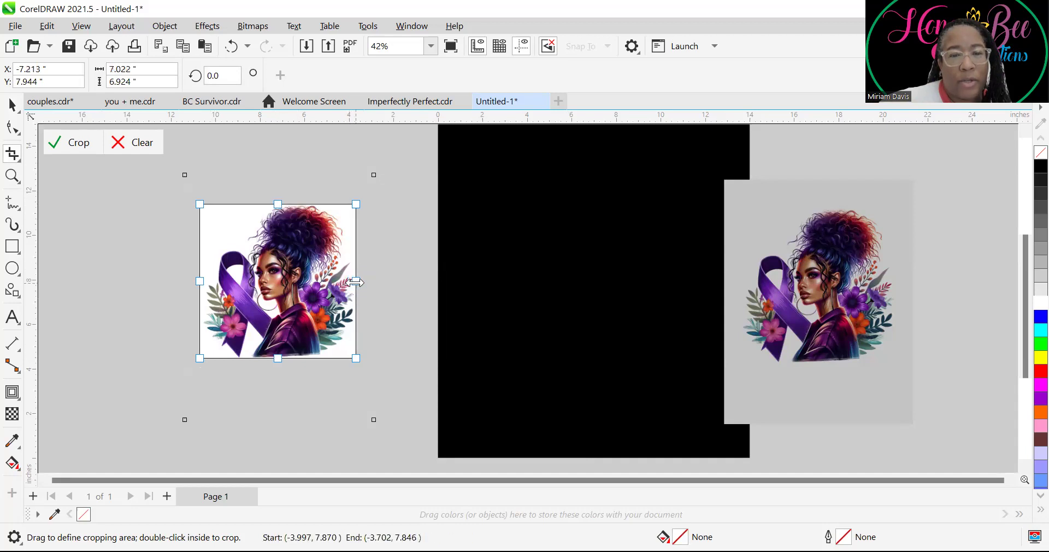
drag(199, 282, 199, 282)
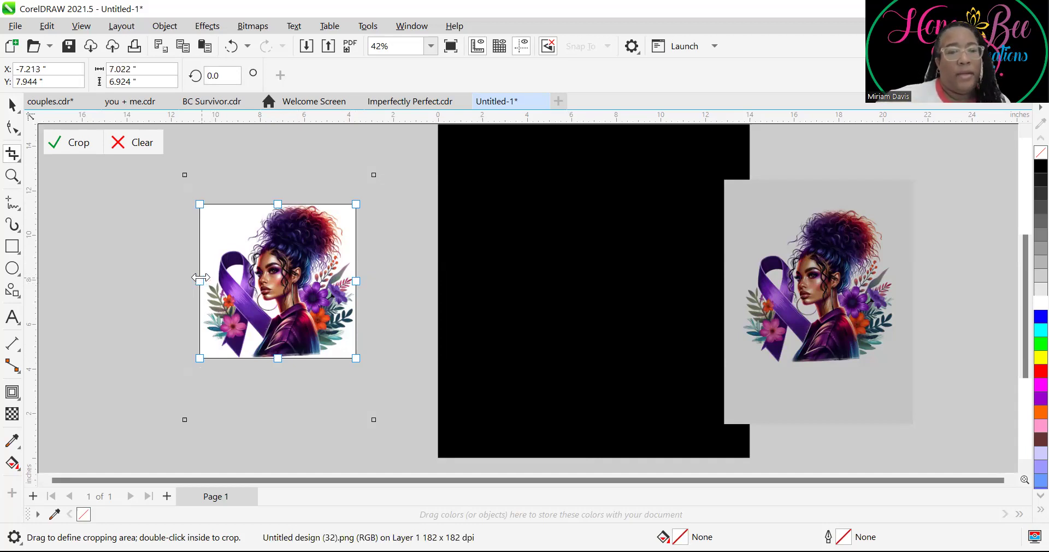
drag(207, 278, 202, 278)
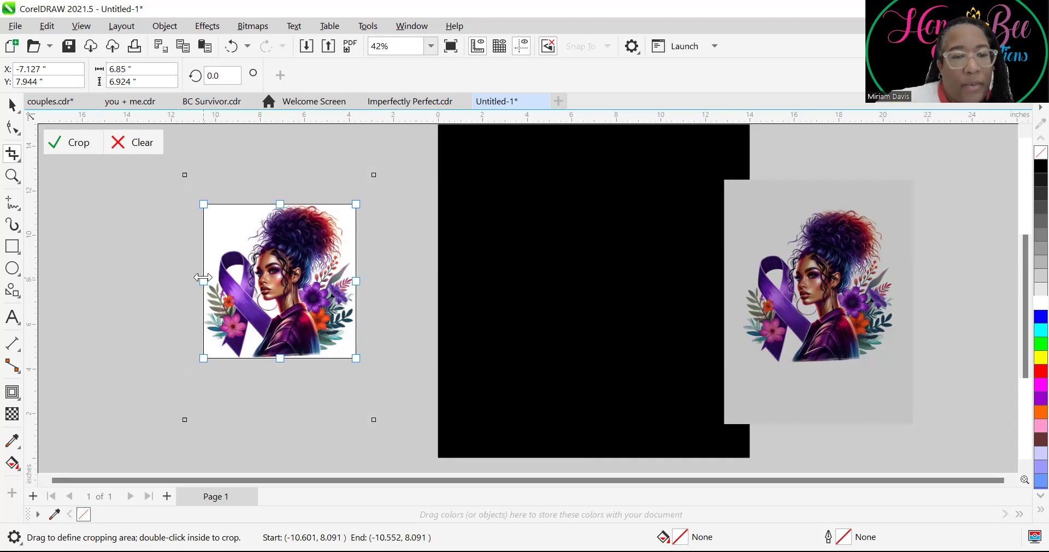
click(75, 150)
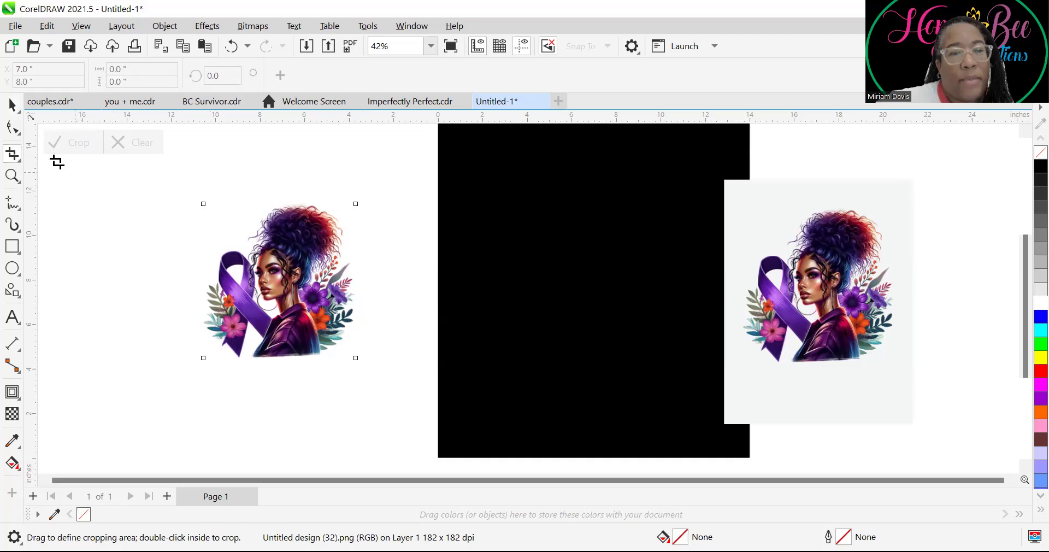
Enlarge the cropped image proportionally to about 11.22 by 11.34 inches and move it onto the black rectangle.
click(12, 104)
click(141, 327)
click(269, 313)
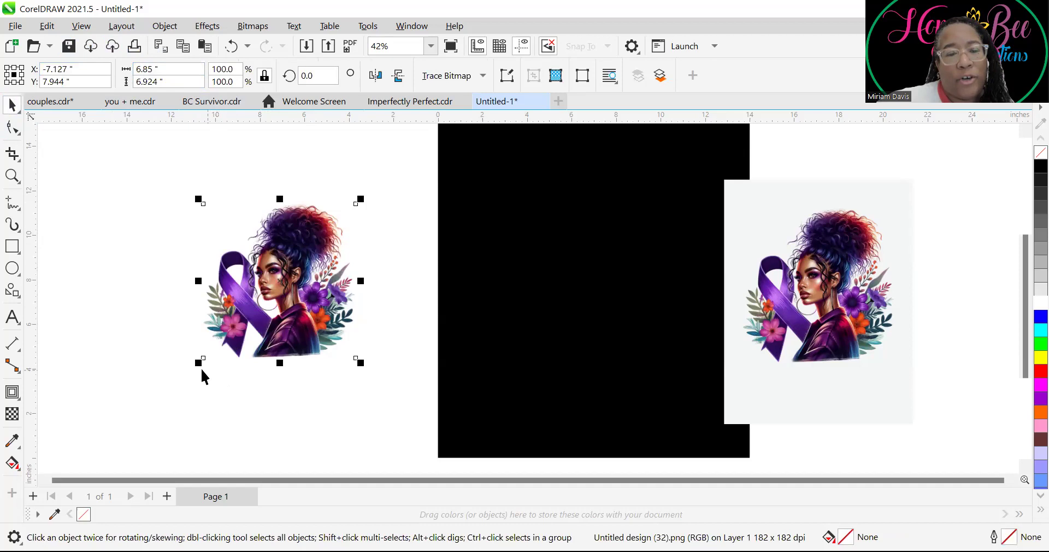
drag(200, 363, 140, 453)
drag(361, 424, 389, 468)
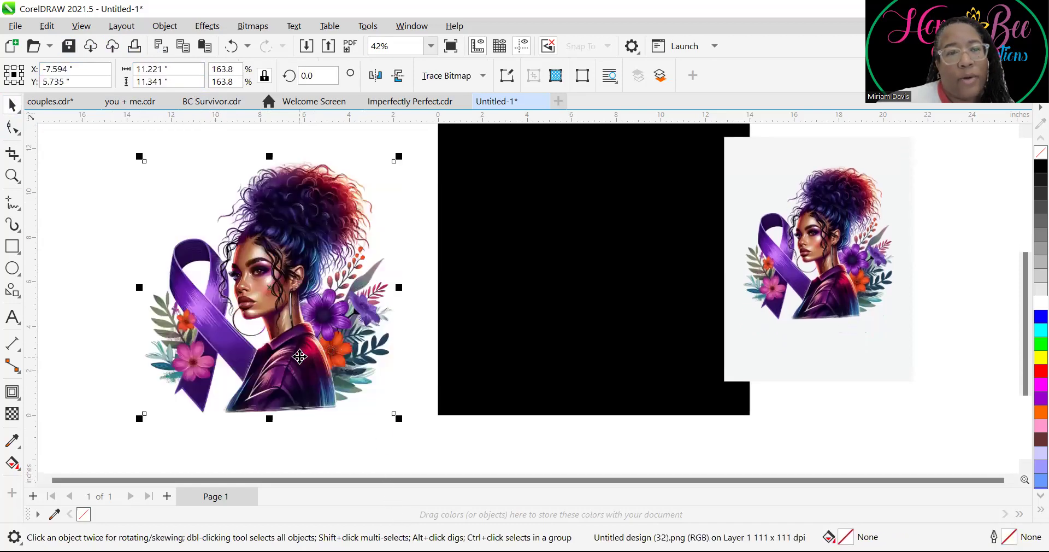
scroll(301, 356, down, 3)
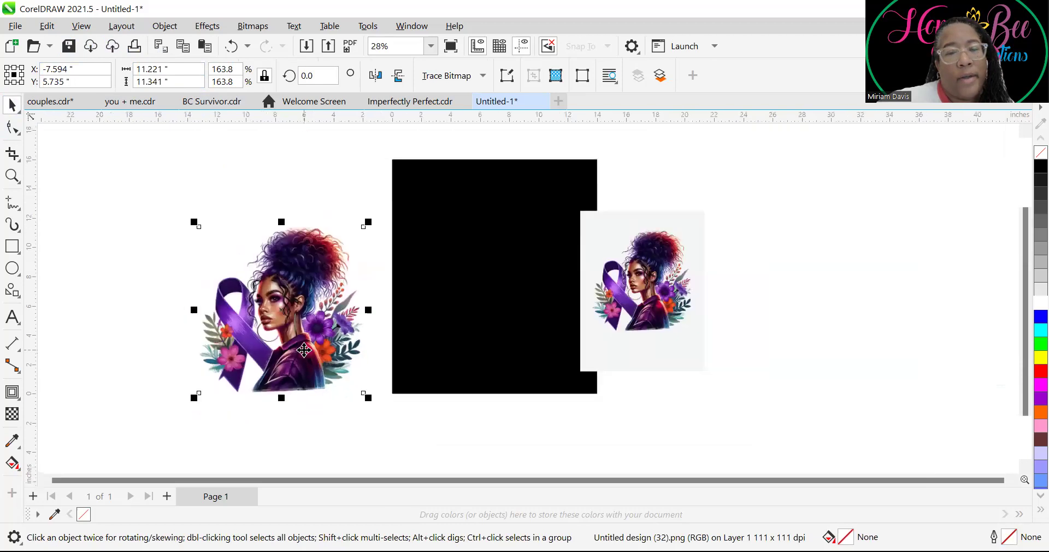
scroll(301, 356, up, 2)
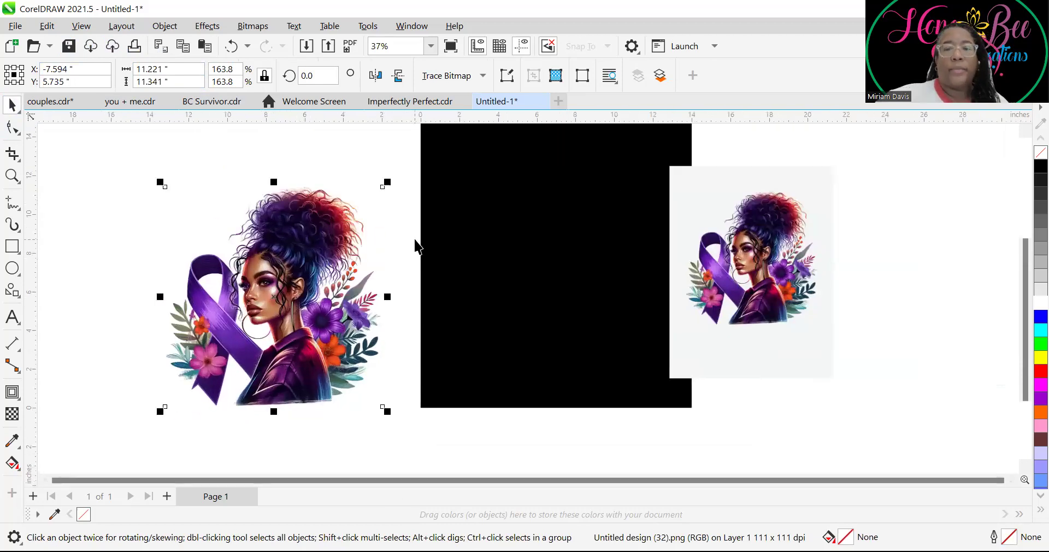
key(Escape)
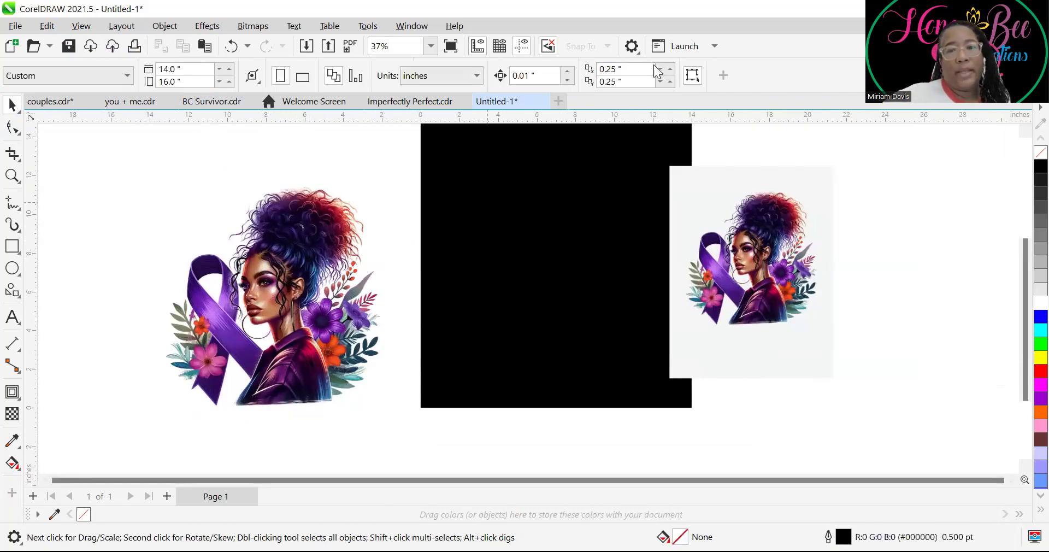
drag(290, 272, 557, 241)
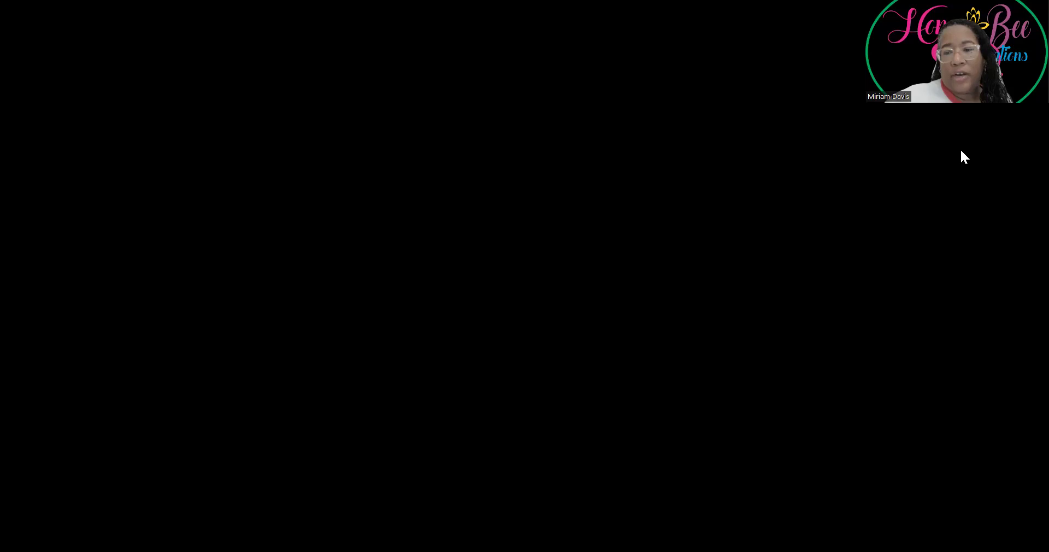
Switch to Canva, enable Transparent background in the PNG download settings with Save download settings off, and close them without downloading.
scroll(787, 339, down, 3)
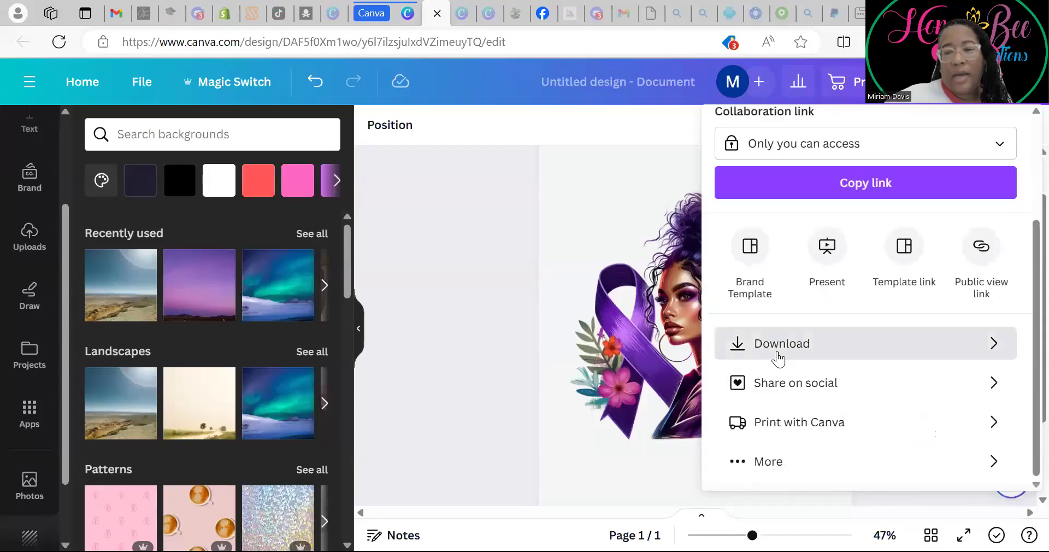
click(779, 355)
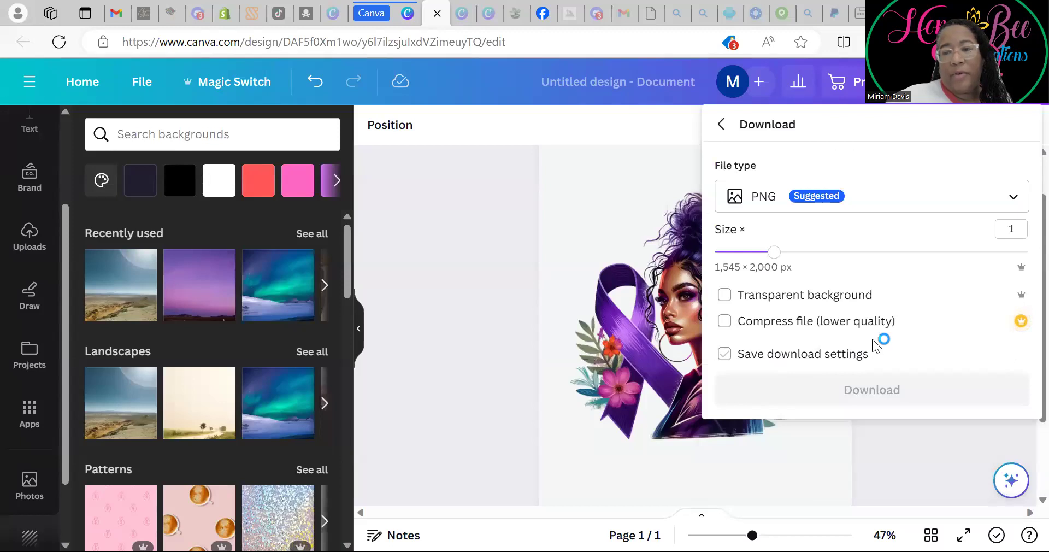
click(838, 355)
click(725, 298)
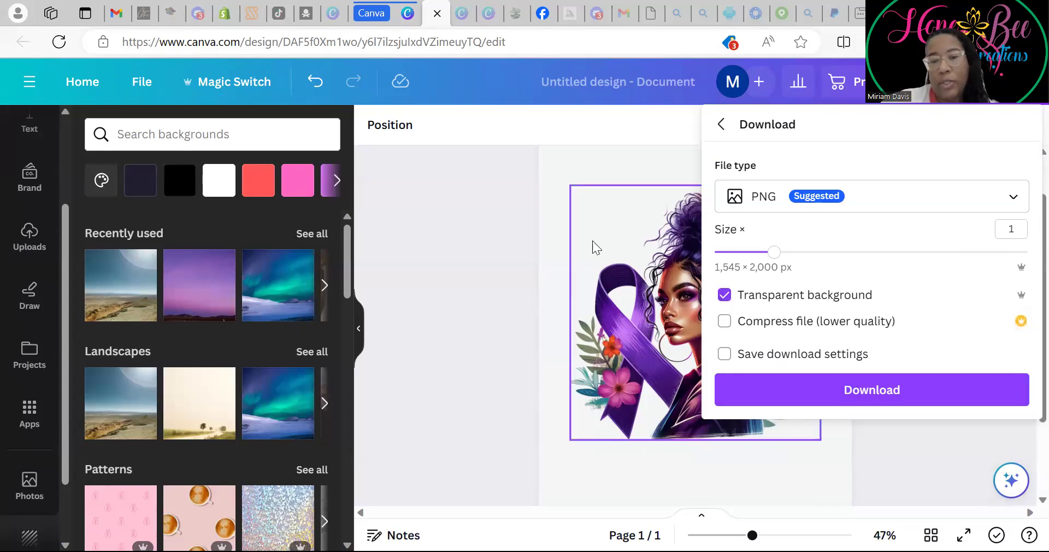
click(559, 245)
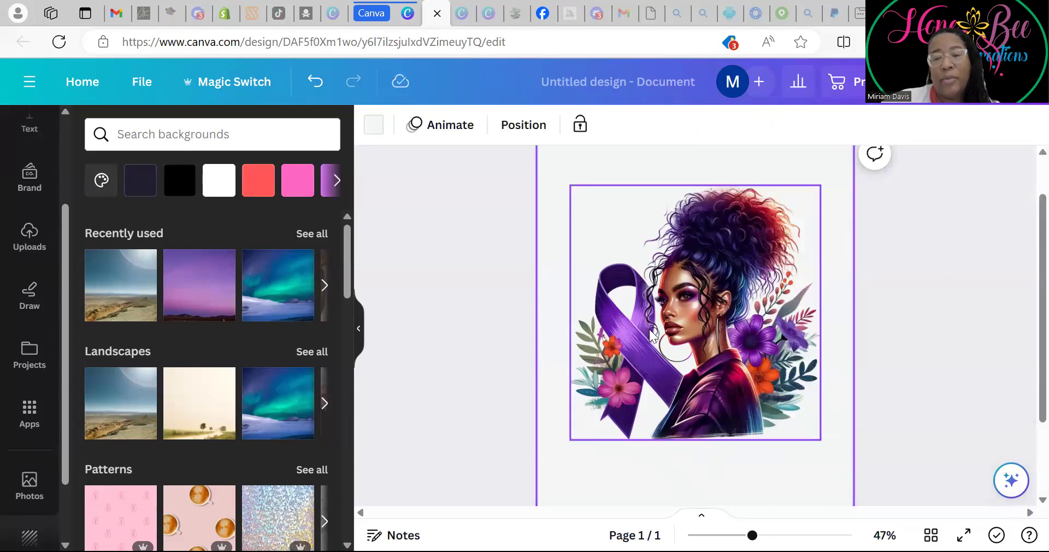
Select the woman-and-ribbon image on the page and enlarge it to nearly the full page width.
click(605, 242)
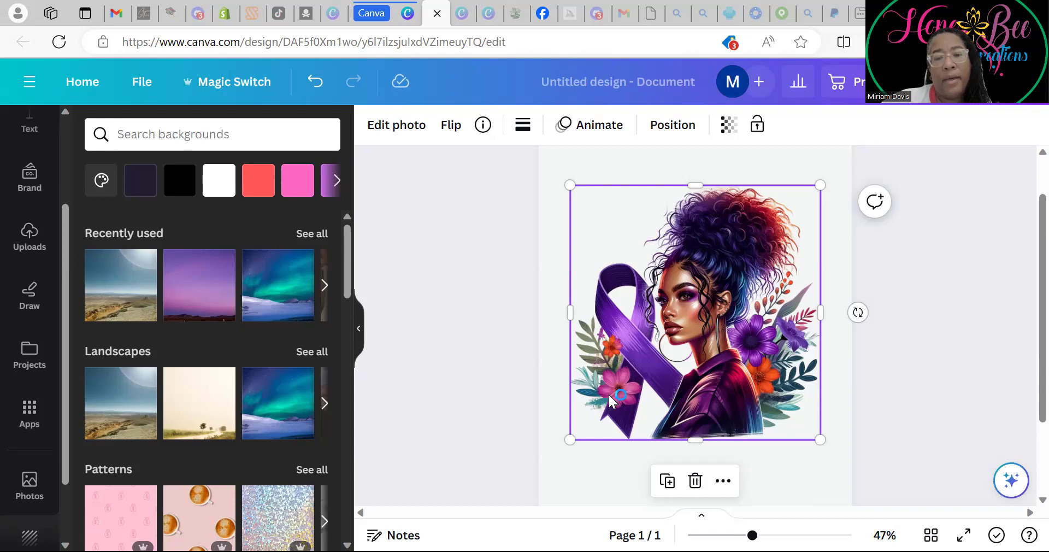
click(571, 164)
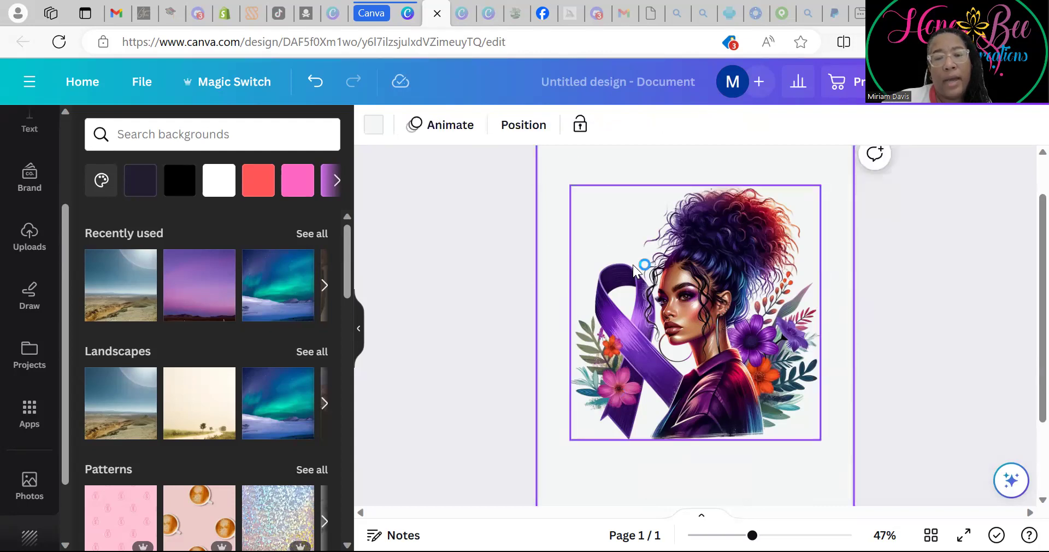
scroll(632, 265, up, 2)
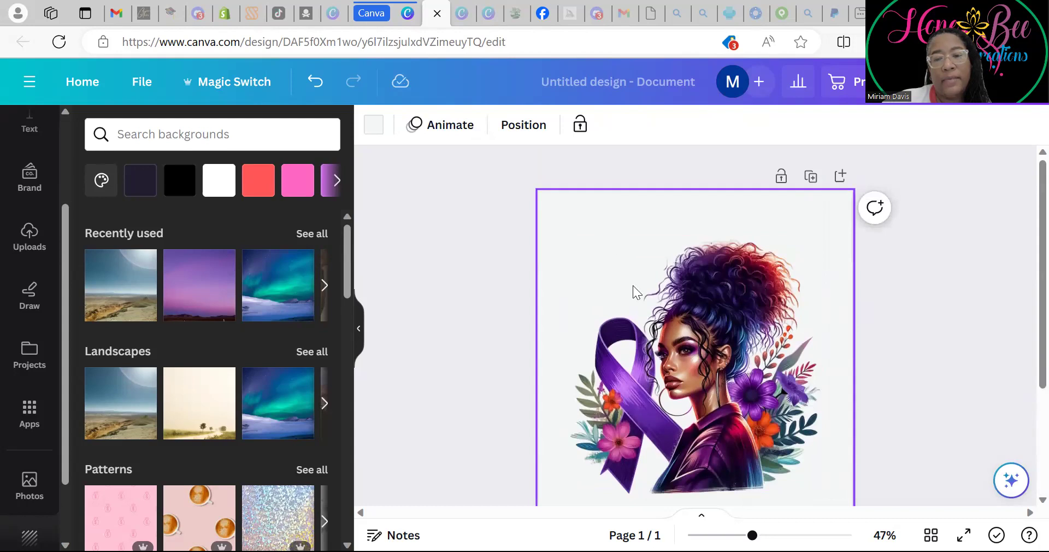
click(691, 358)
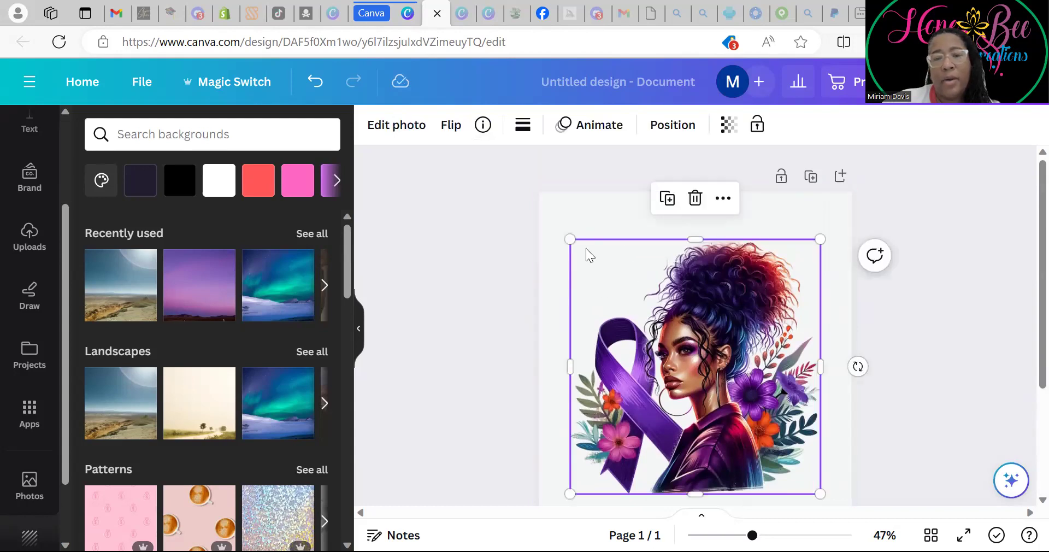
drag(572, 494, 593, 481)
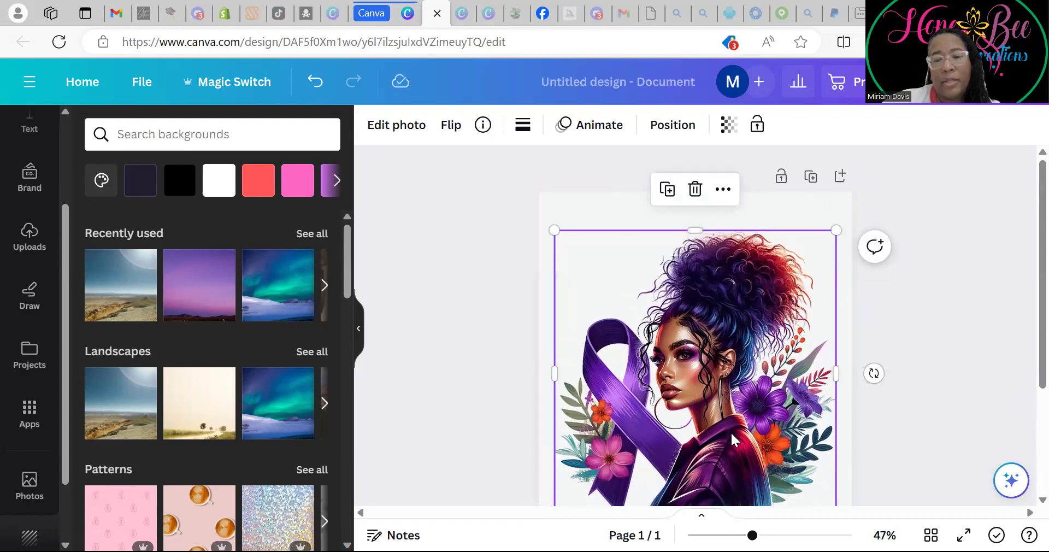
scroll(730, 431, down, 3)
scroll(697, 358, up, 2)
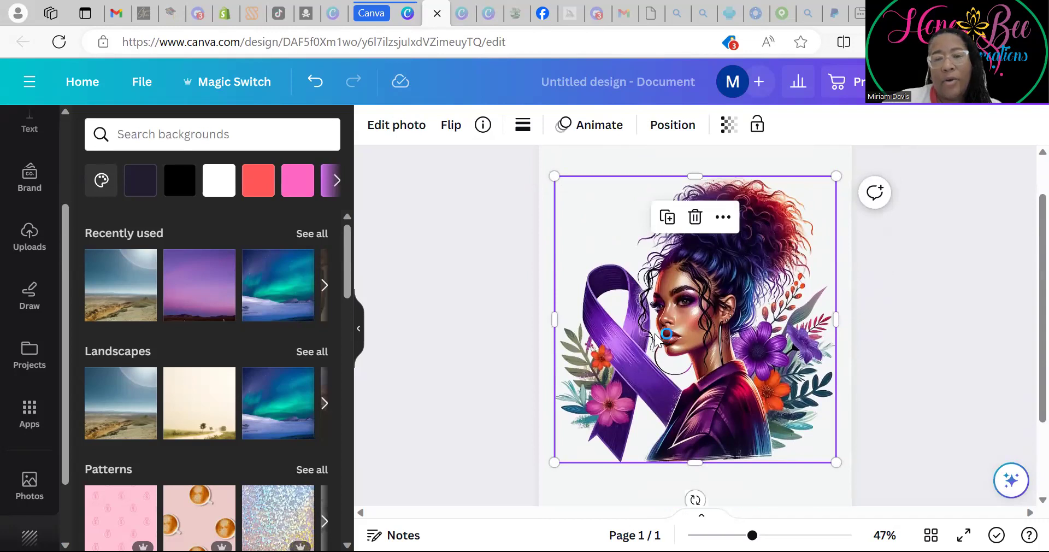
click(241, 89)
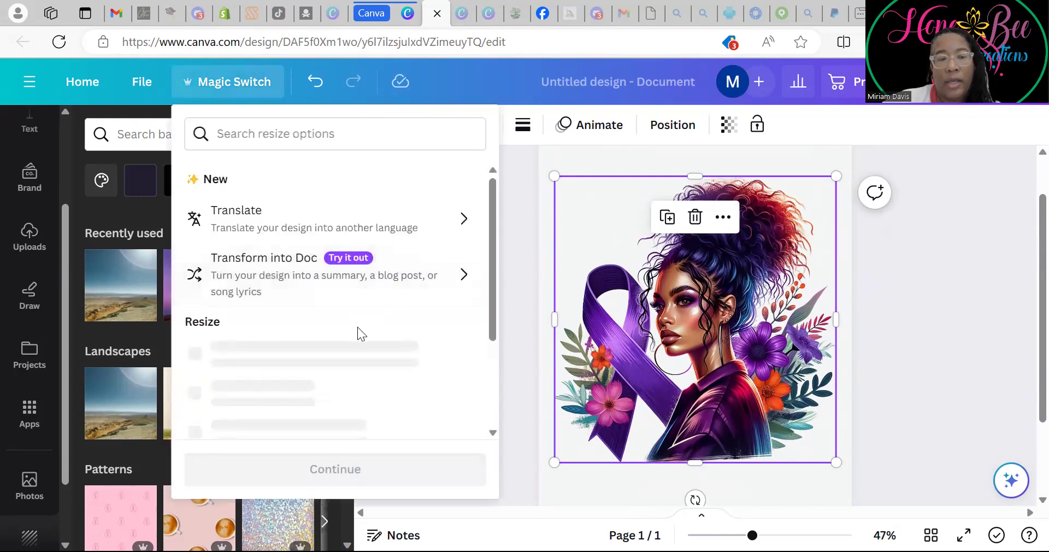
scroll(248, 314, down, 1)
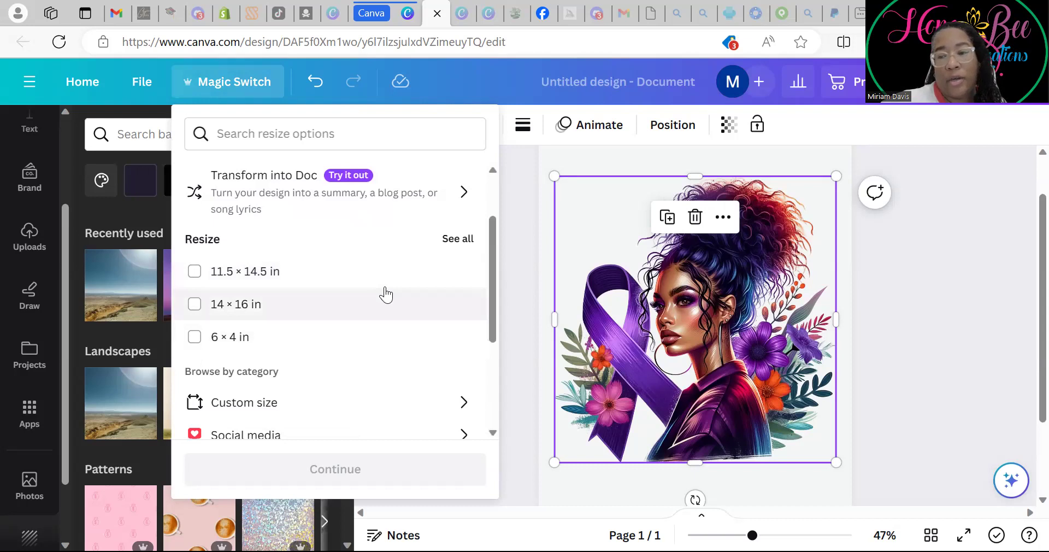
scroll(386, 295, down, 1)
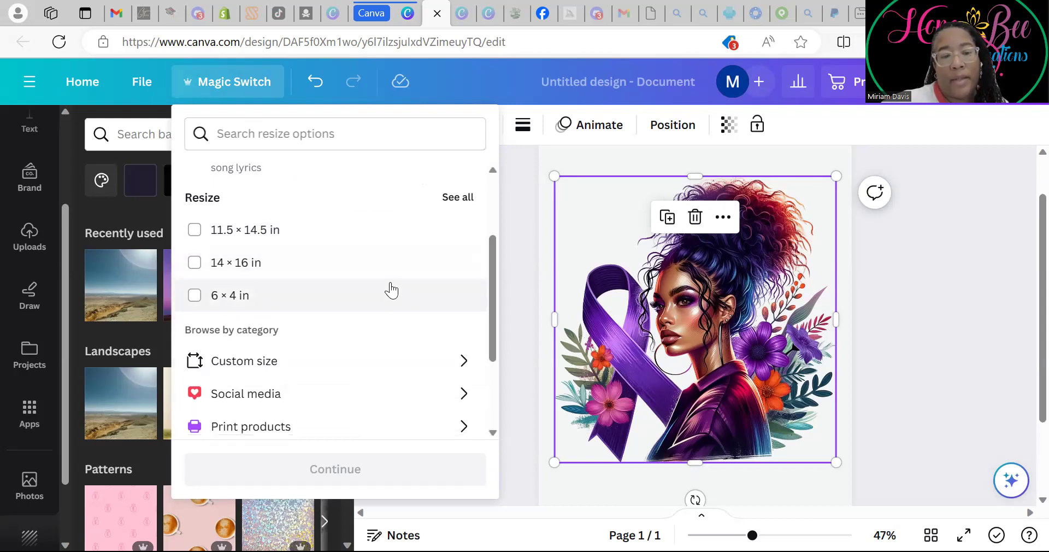
click(272, 365)
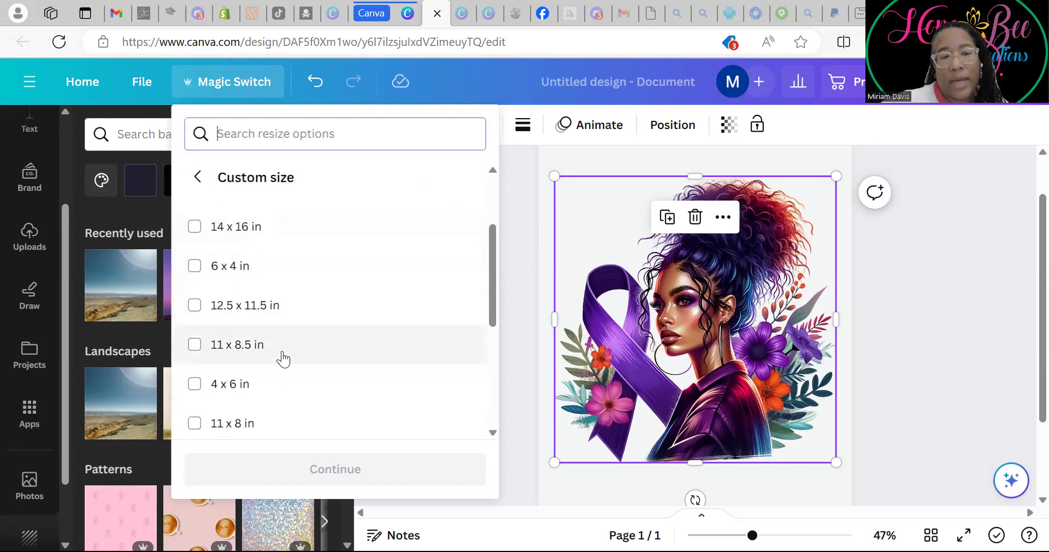
click(248, 232)
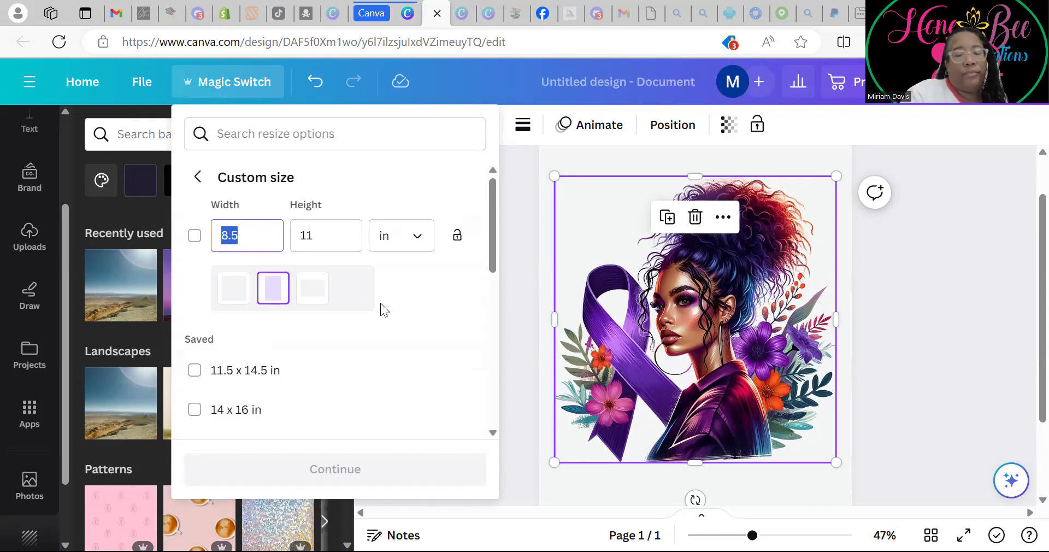
text(12)
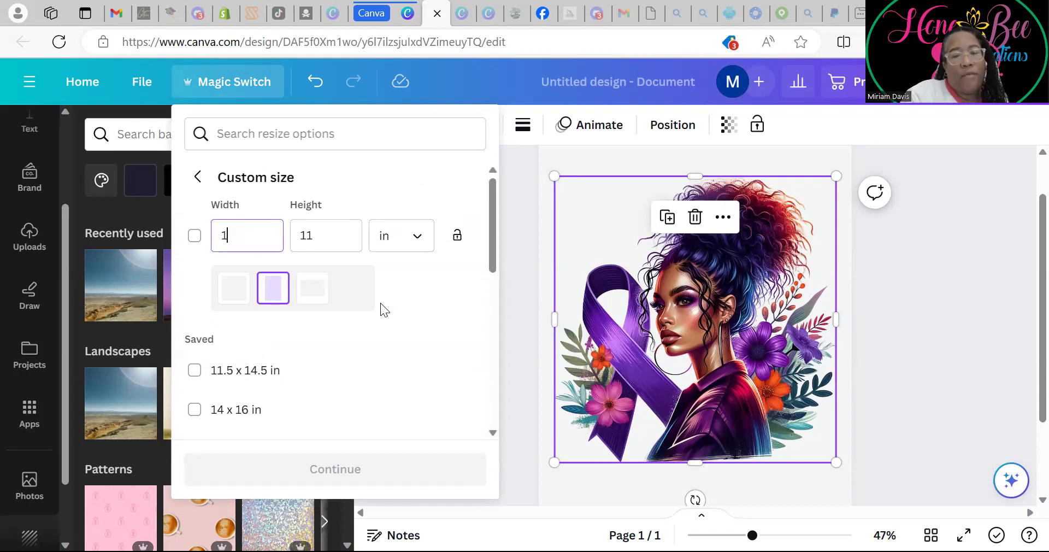
click(341, 236)
double_click(327, 233)
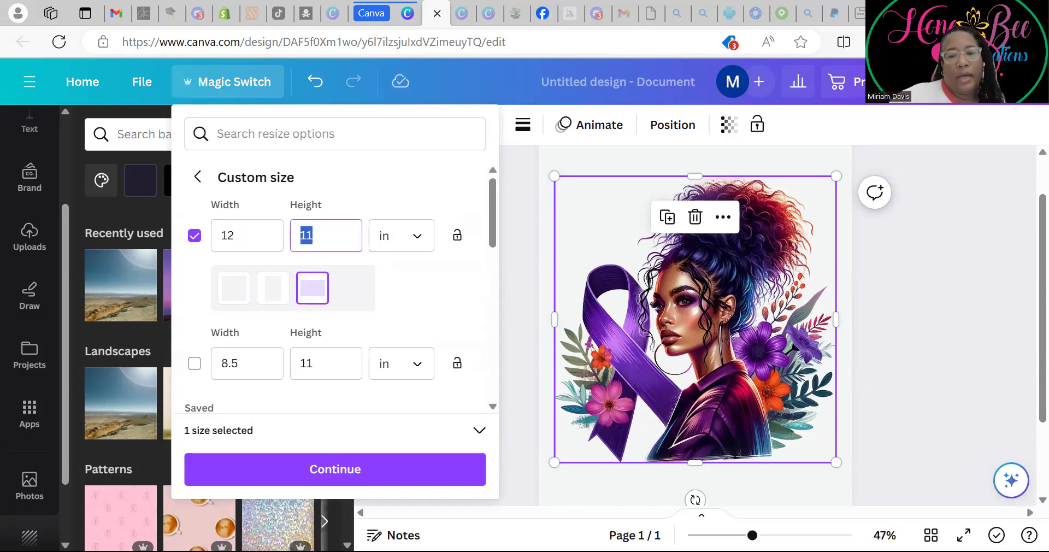
click(555, 462)
drag(554, 462, 566, 460)
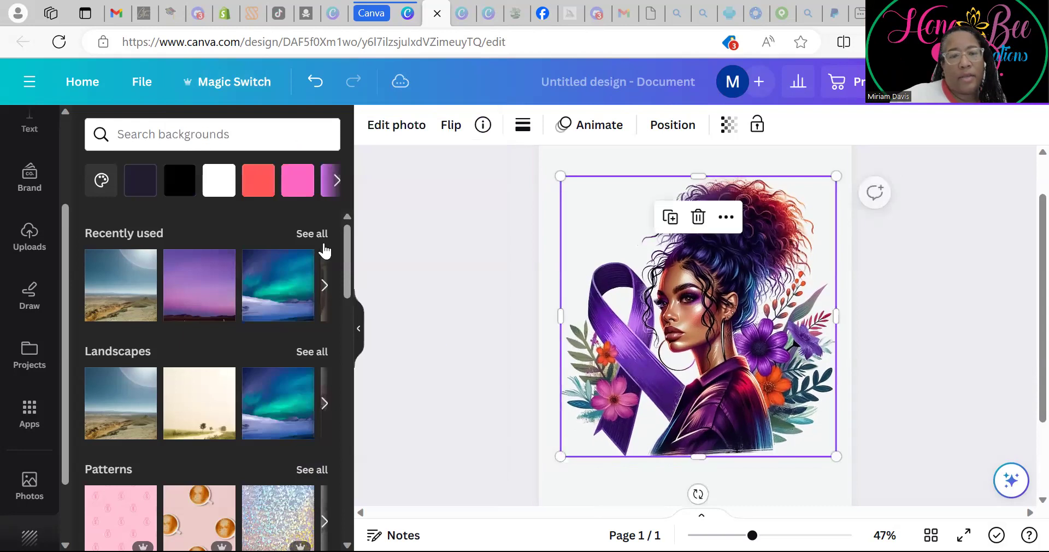
Try to resize the design to a custom size of 12 in wide by 13.5 in high.
click(248, 82)
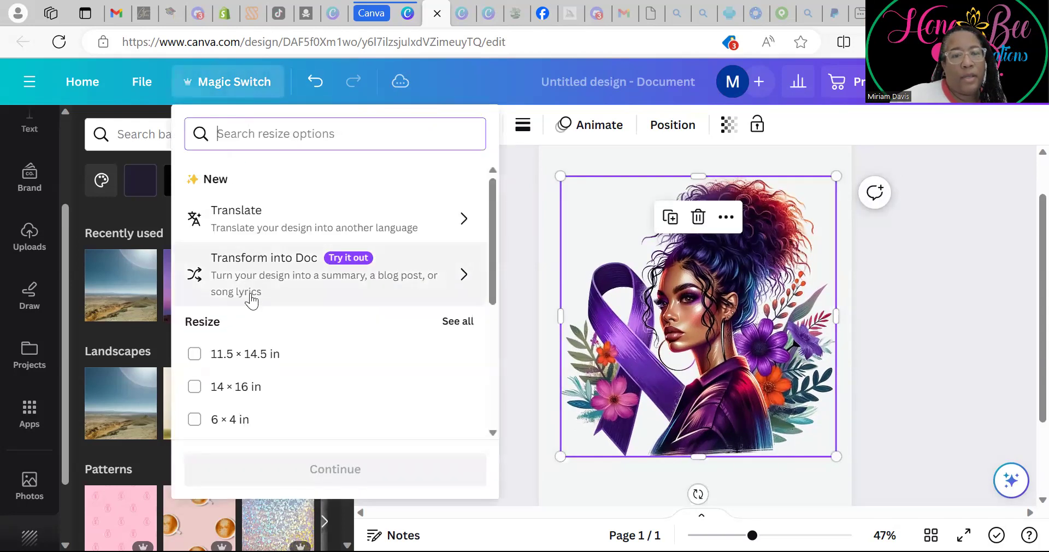
scroll(362, 367, down, 2)
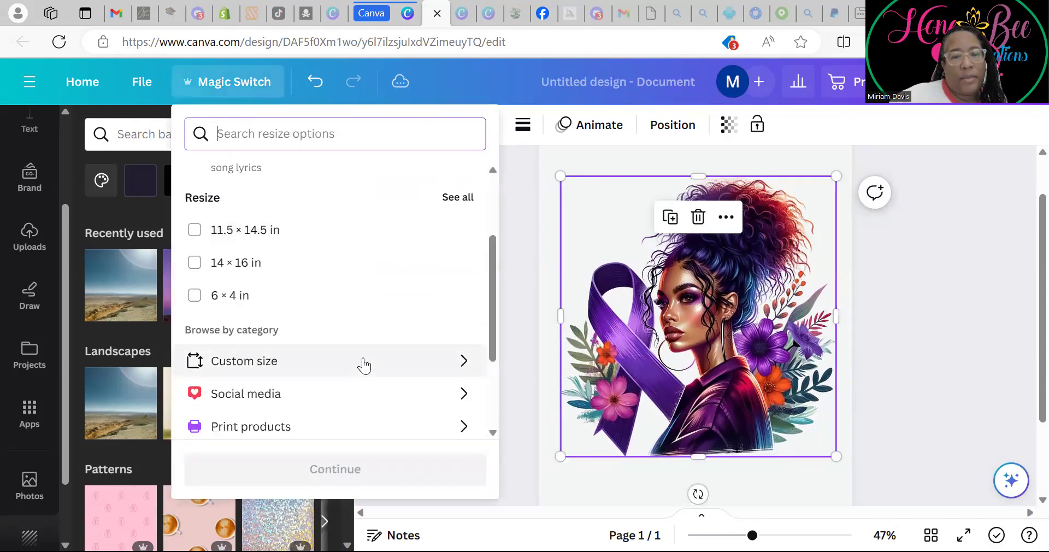
click(364, 365)
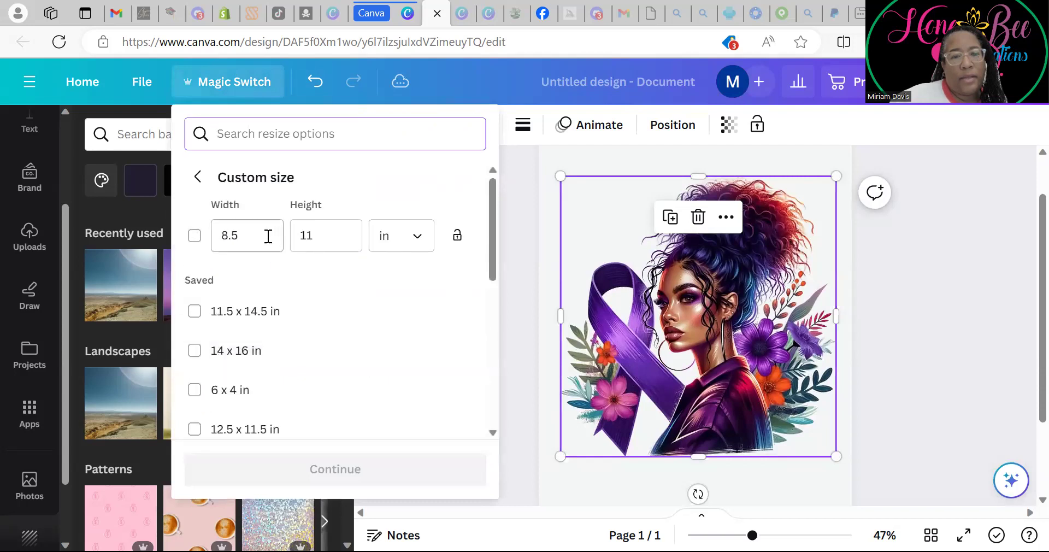
click(268, 236)
text(12)
click(320, 238)
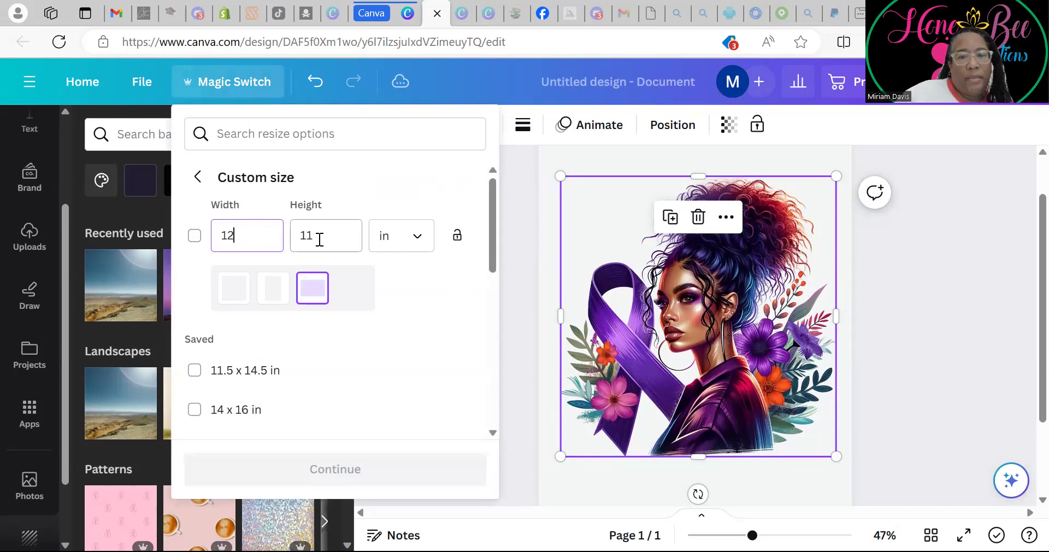
double_click(302, 237)
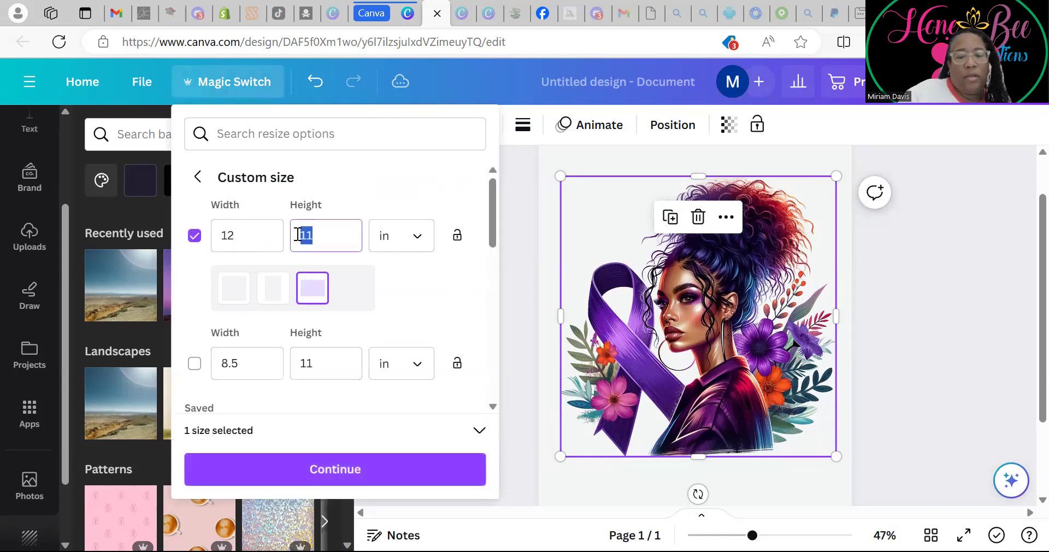
text(13.5)
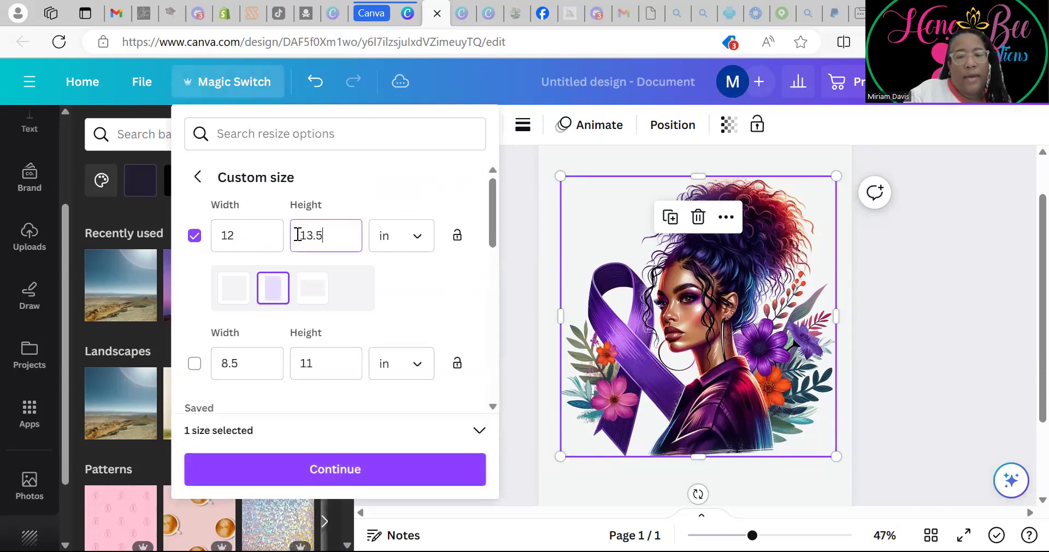
click(330, 481)
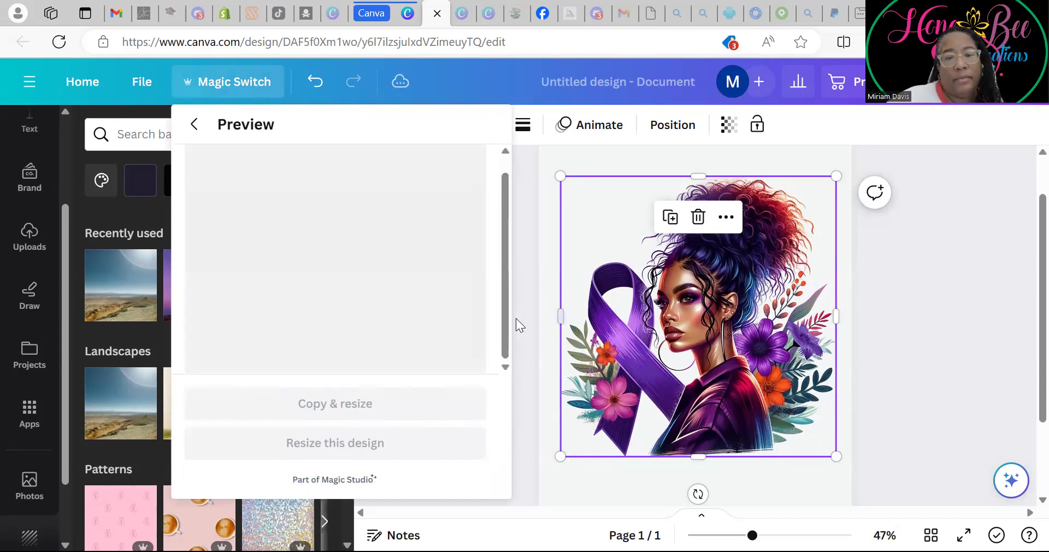
drag(505, 317, 506, 256)
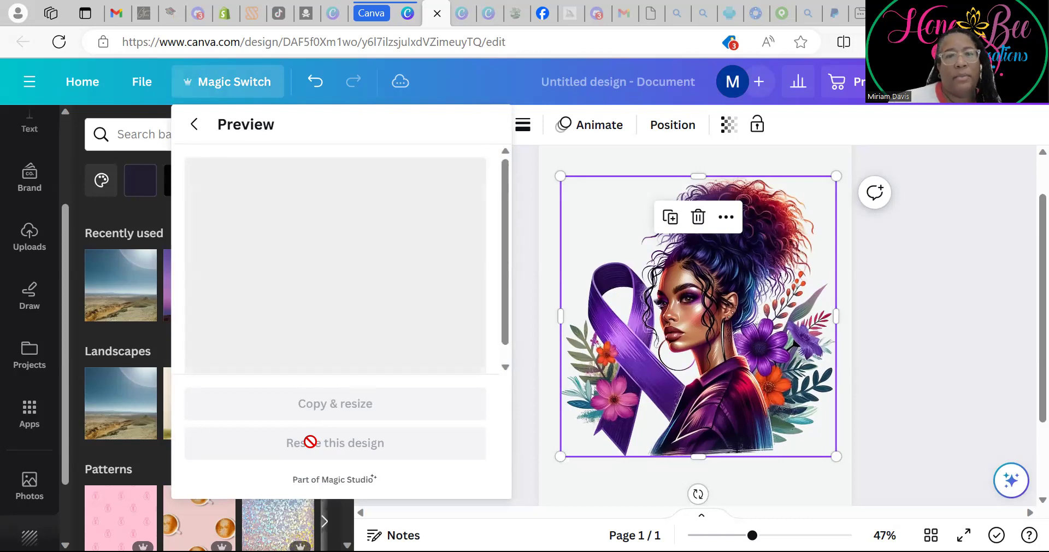
Go to the Canva home page from the locked hoodie-woman design and look through the suggested types for a new design.
click(335, 23)
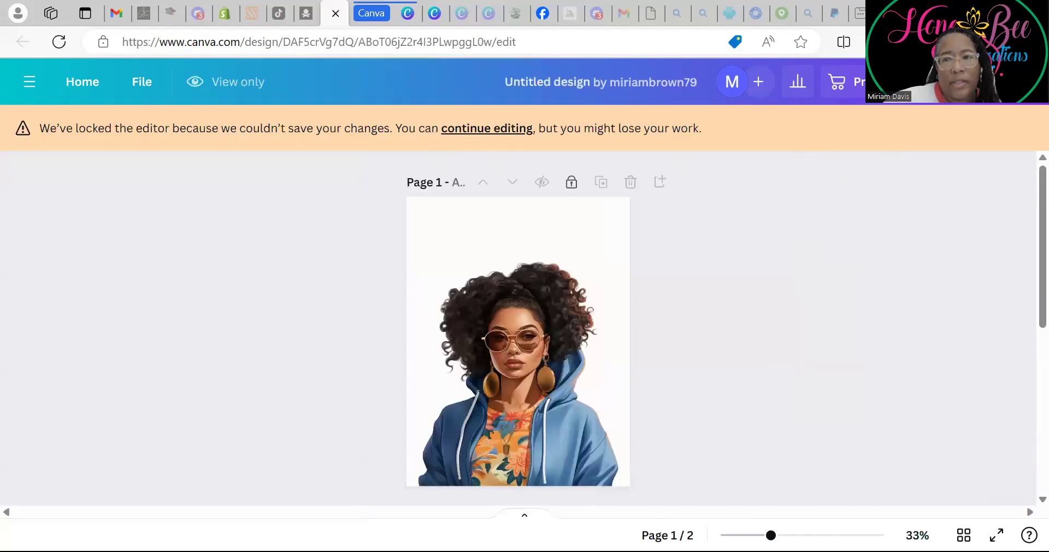
click(83, 83)
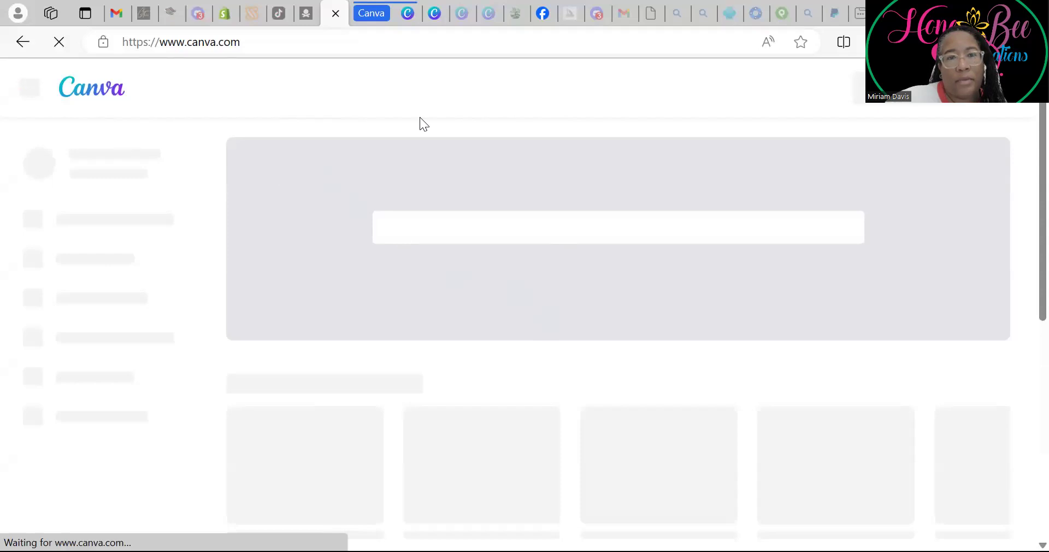
scroll(458, 304, down, 1)
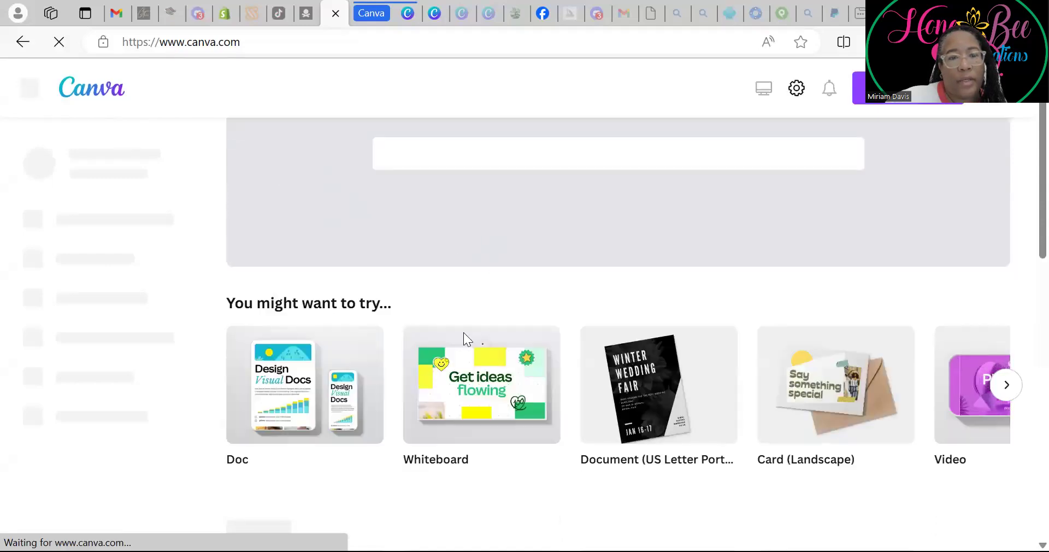
click(907, 87)
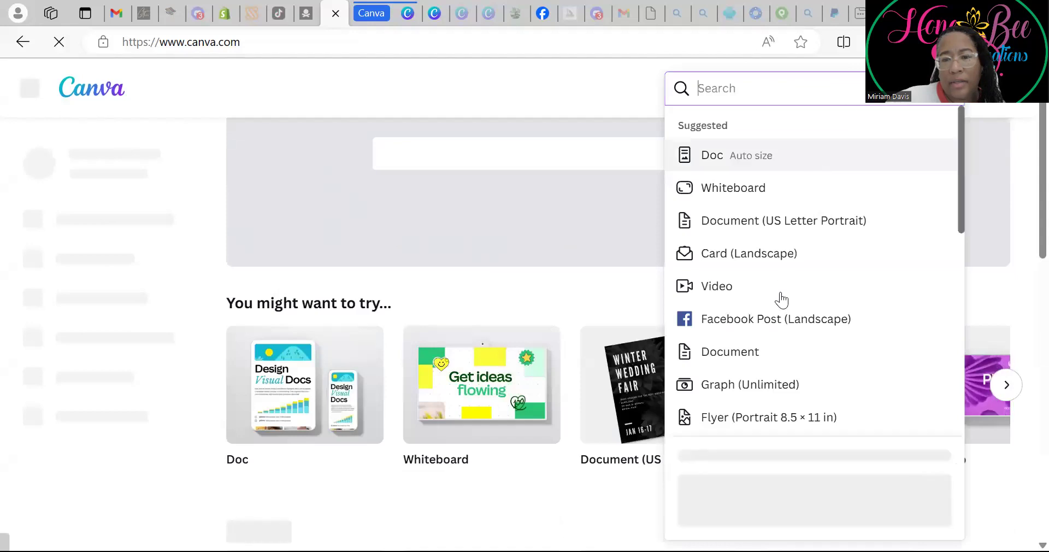
scroll(782, 313, down, 5)
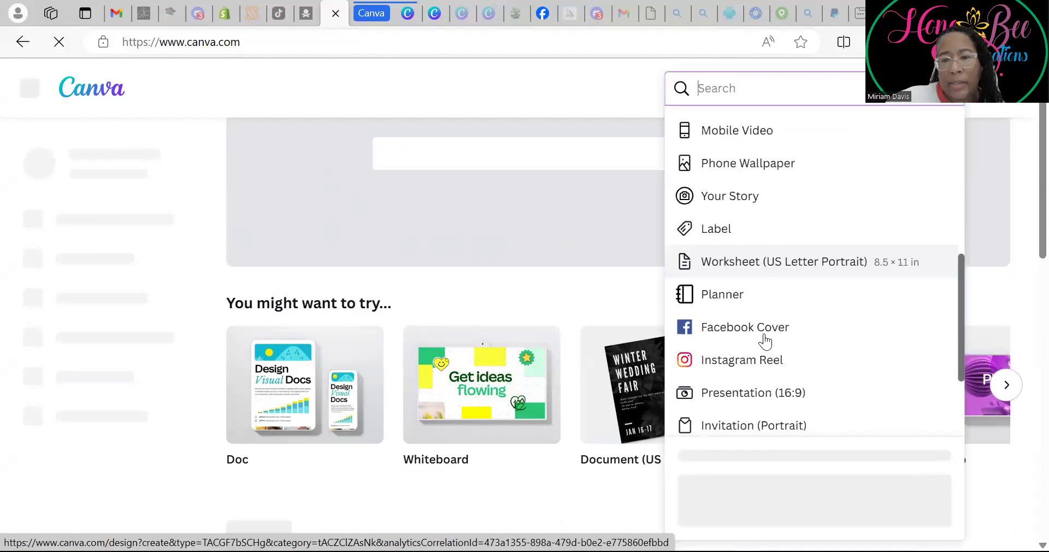
scroll(765, 341, down, 5)
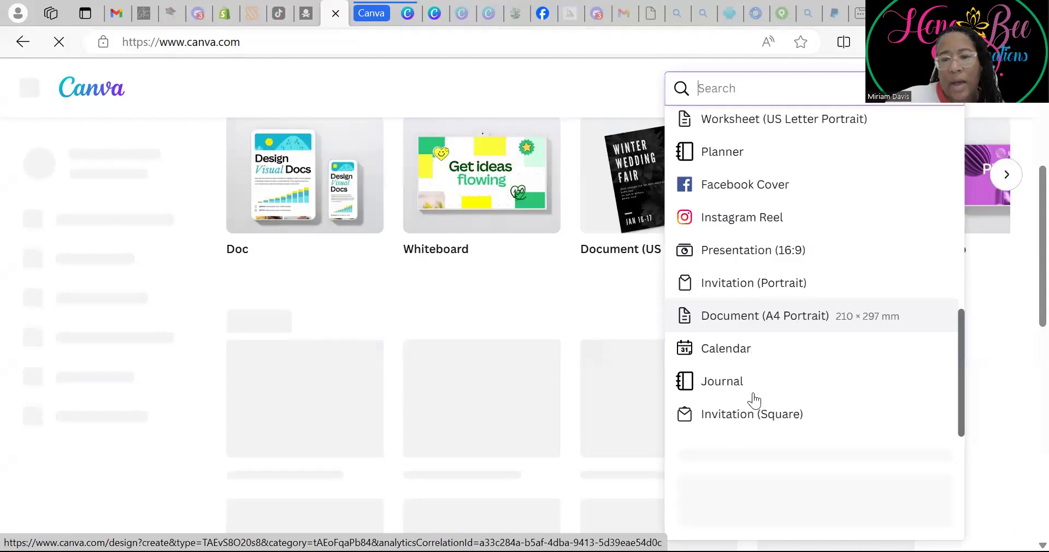
scroll(754, 401, up, 10)
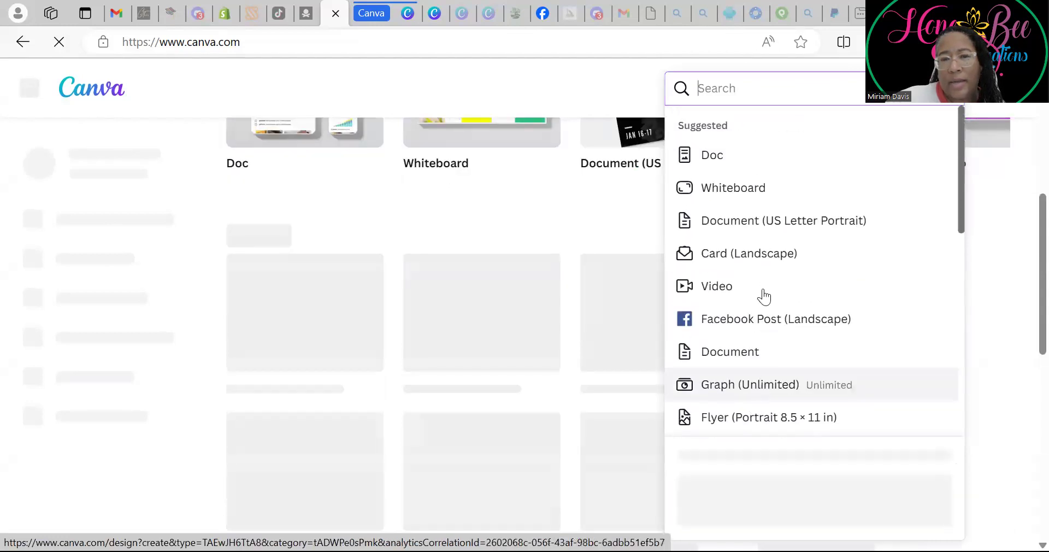
scroll(754, 317, down, 5)
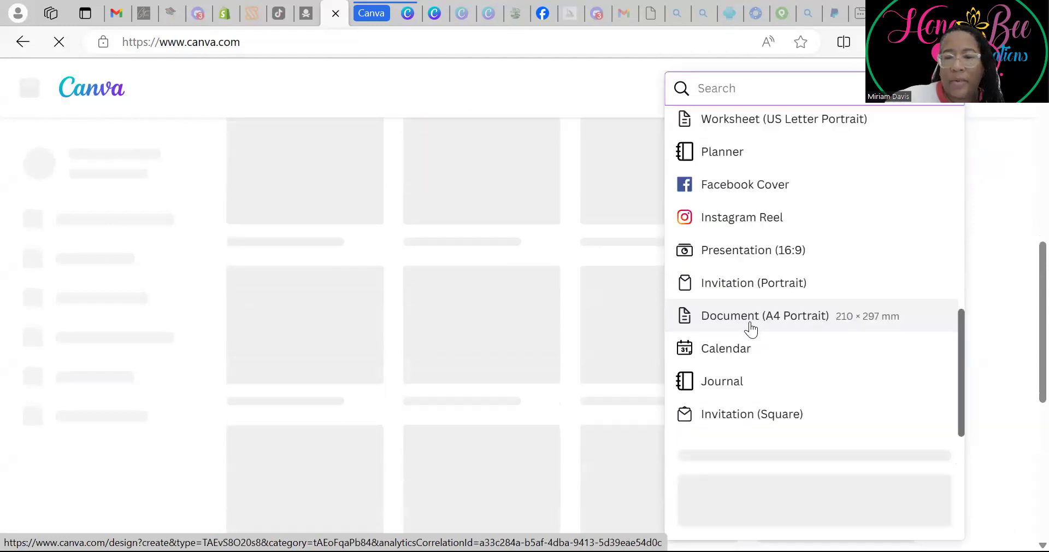
scroll(746, 343, up, 5)
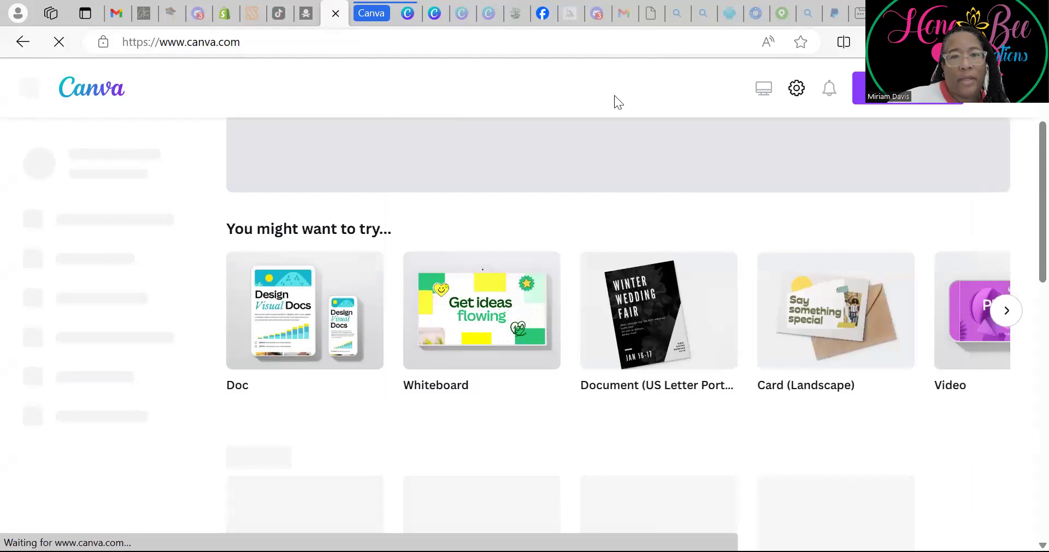
Return to the woman-and-ribbon design and select its page background instead of the image.
click(417, 22)
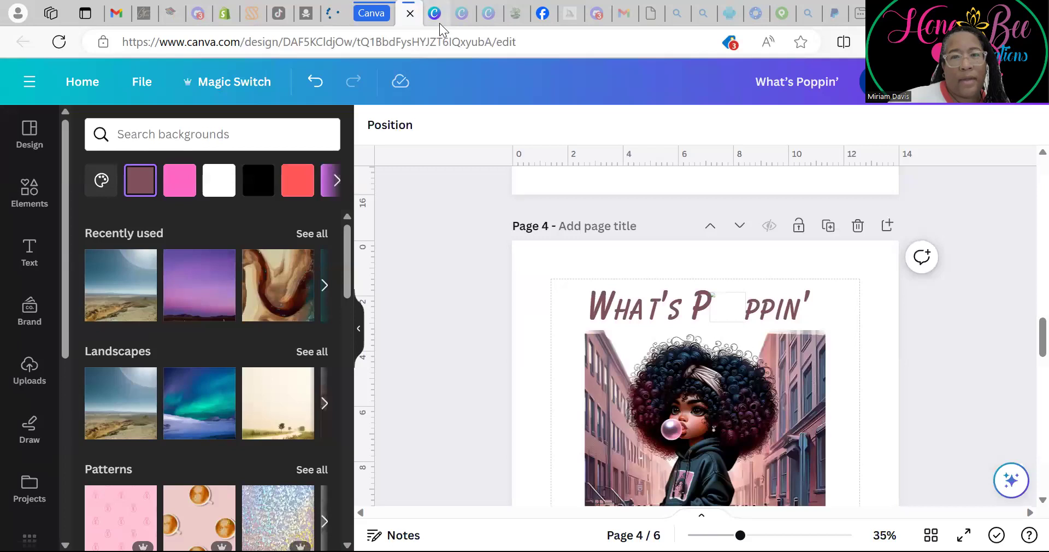
click(439, 23)
scroll(669, 374, down, 3)
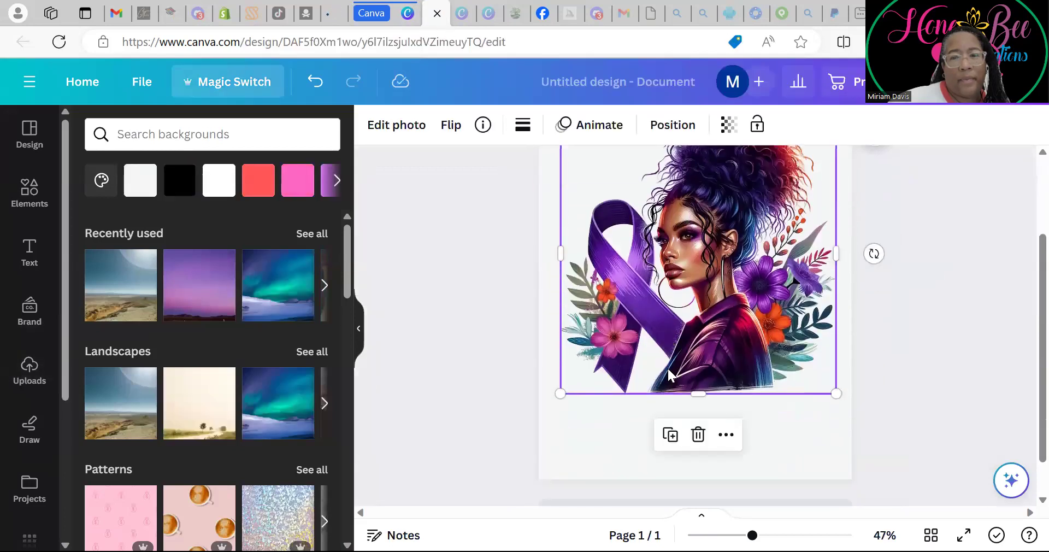
click(635, 414)
scroll(634, 413, up, 3)
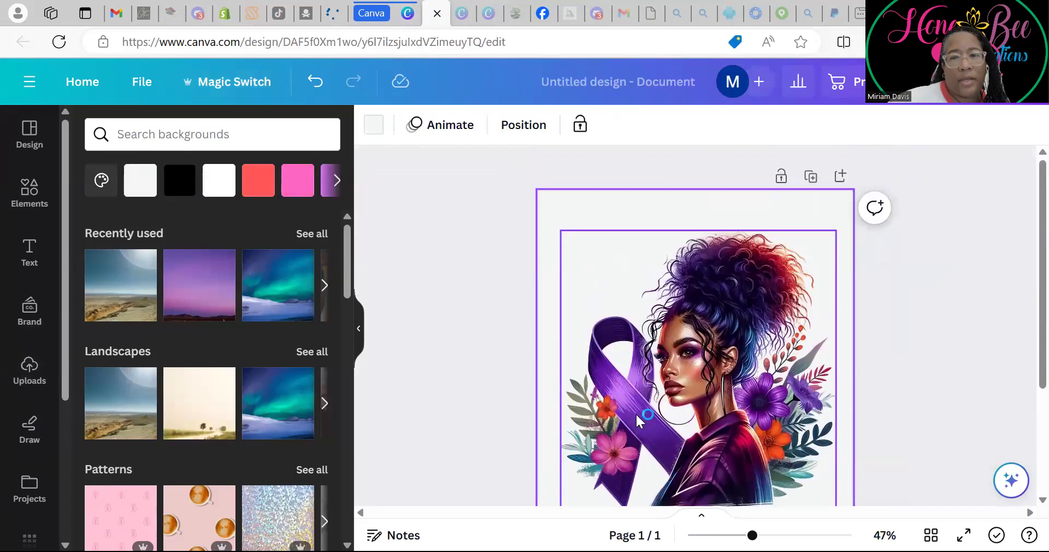
click(624, 261)
click(605, 193)
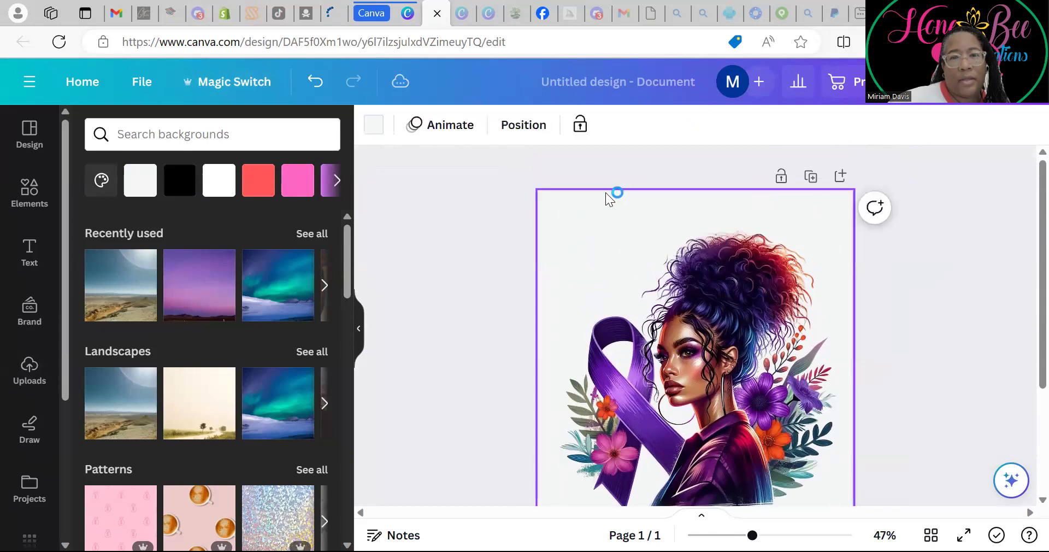
Resize this design with Magic Switch to a custom width of 12 in and height of 13.5 in.
click(233, 88)
scroll(328, 335, down, 3)
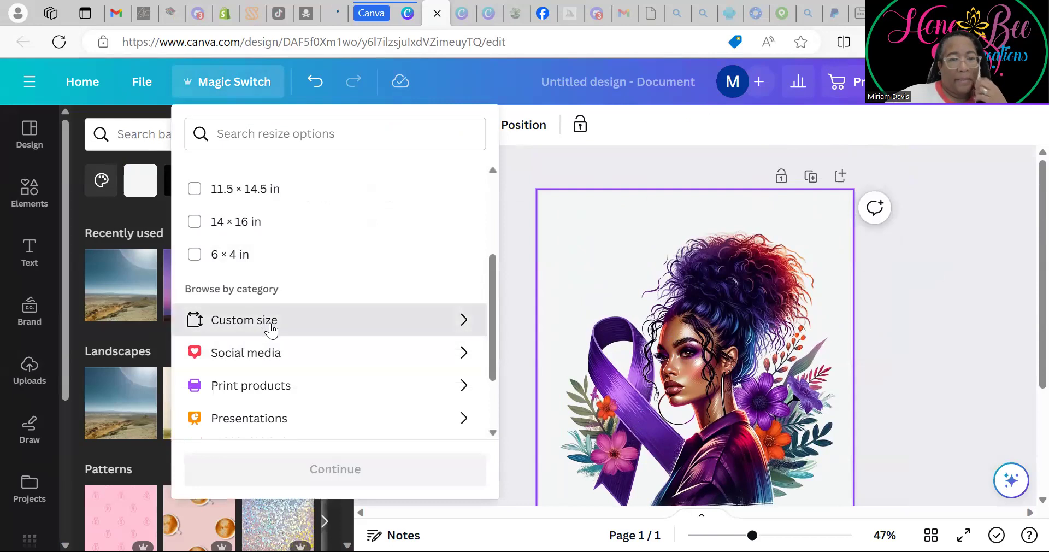
click(271, 322)
click(257, 239)
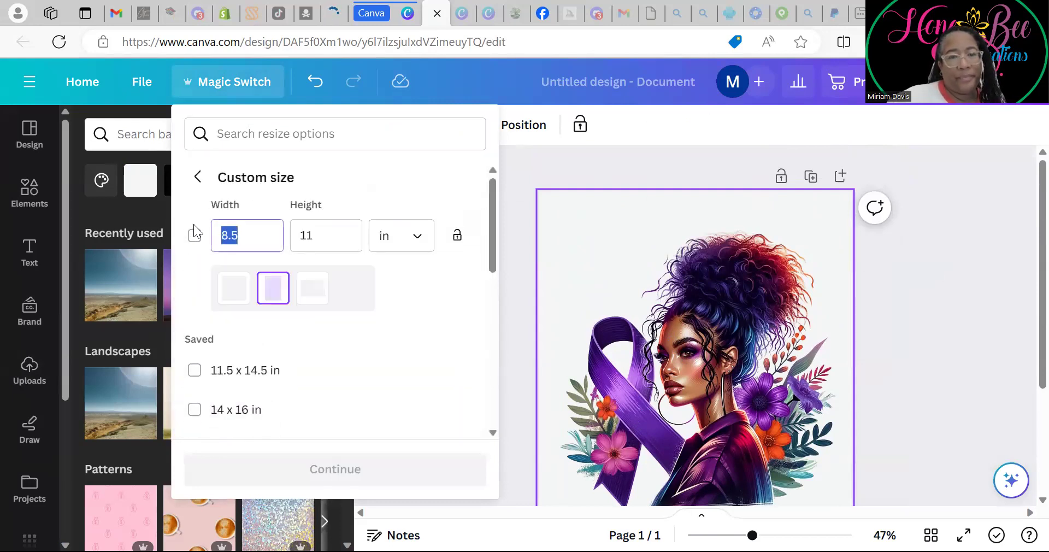
text(12)
click(333, 235)
text(13.5)
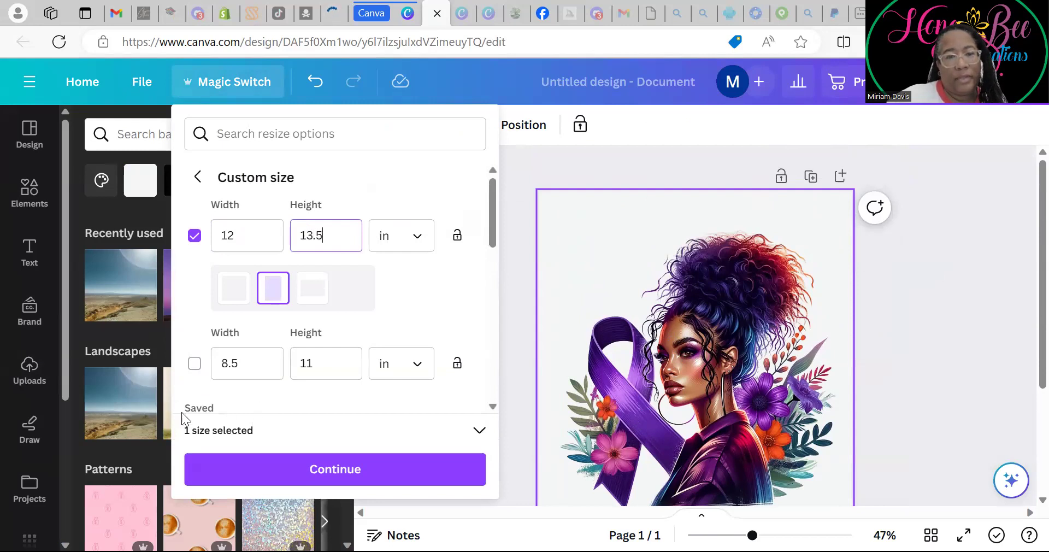
click(350, 468)
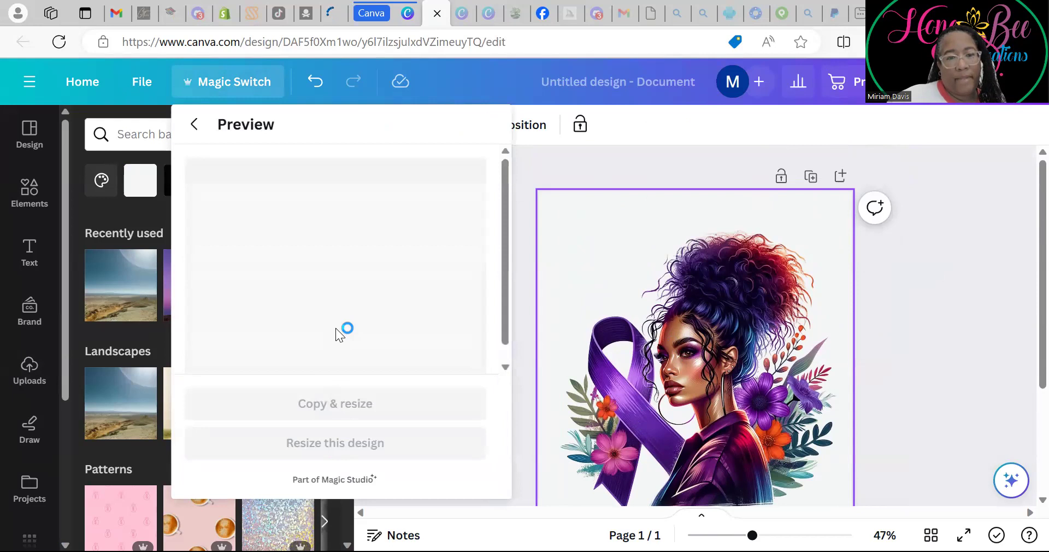
click(337, 411)
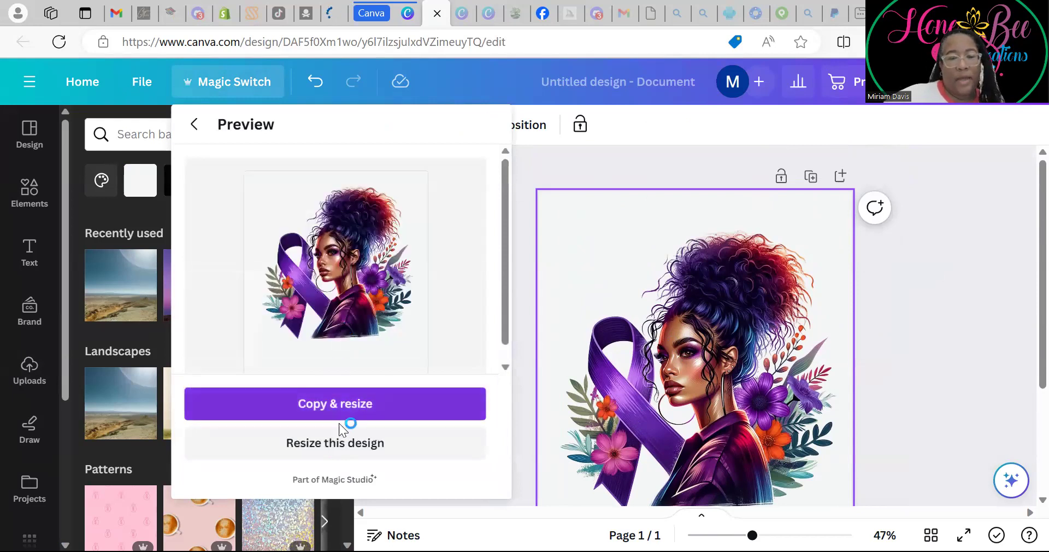
click(332, 452)
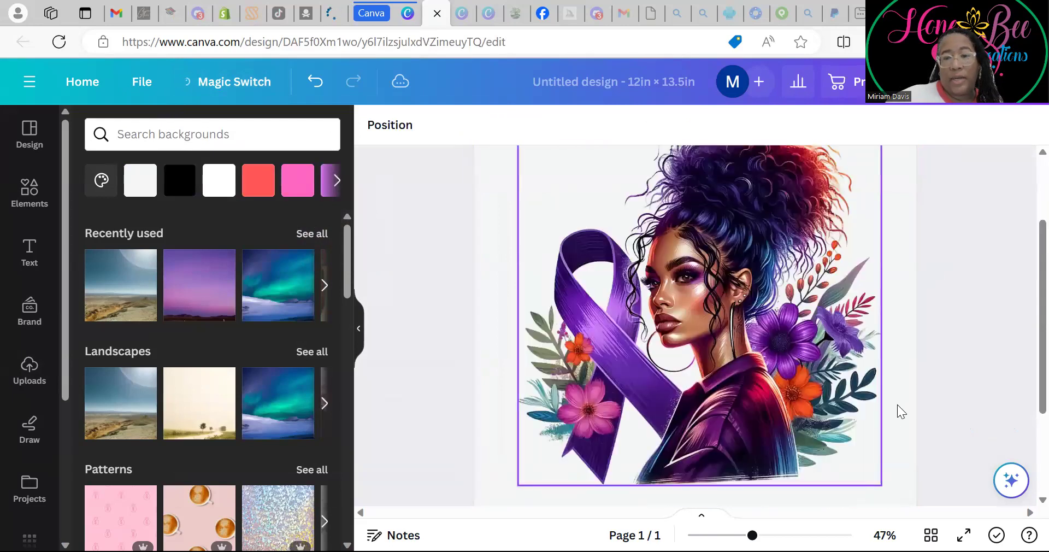
Select the woman-and-ribbon image and enlarge it proportionally to nearly the full width of the resized page, keeping it centred.
click(860, 377)
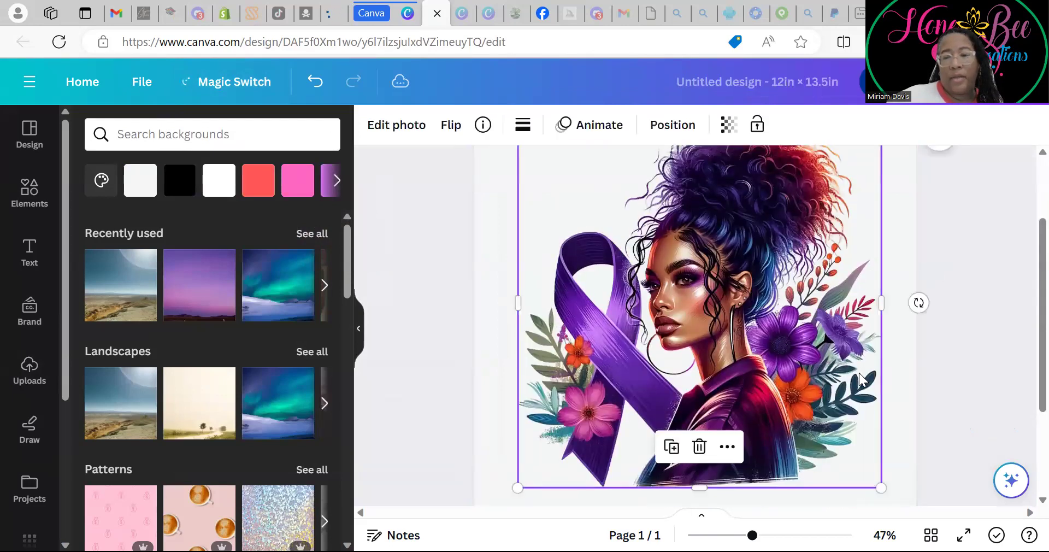
scroll(765, 401, down, 3)
drag(517, 342, 528, 420)
mouse_move(628, 373)
mouse_down()
mouse_move(651, 352)
mouse_move(641, 359)
mouse_up()
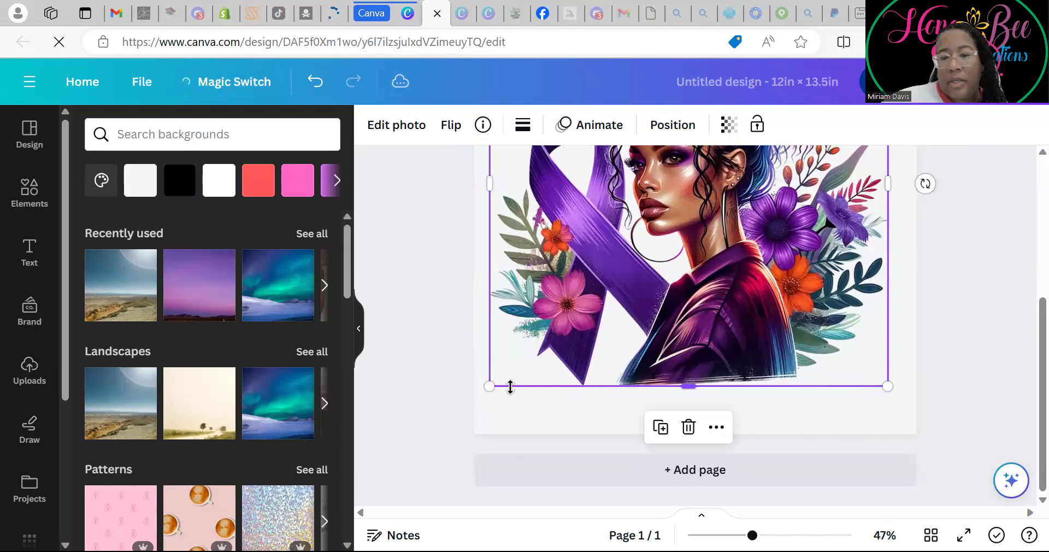
drag(489, 386, 477, 423)
drag(595, 359, 611, 363)
drag(485, 407, 479, 414)
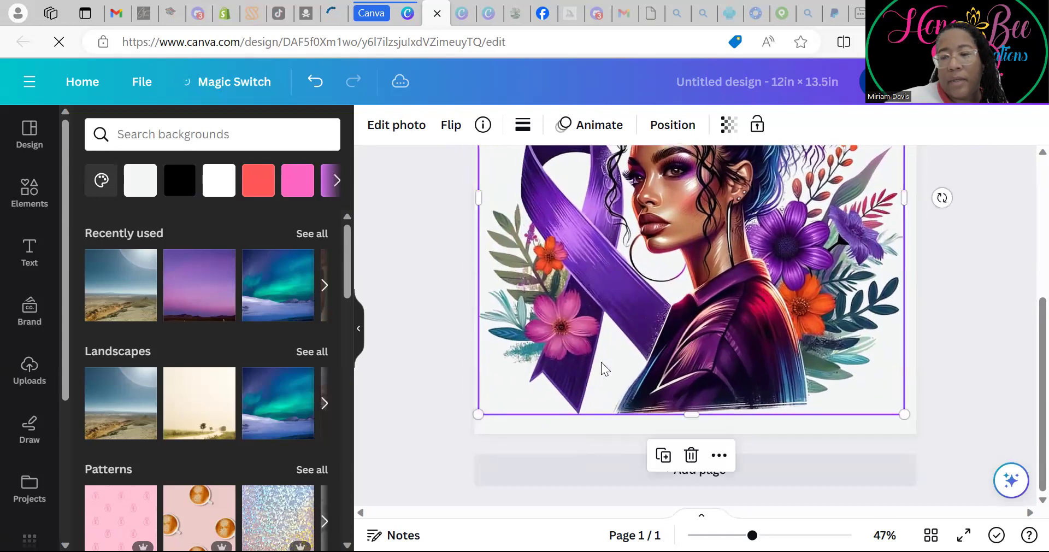